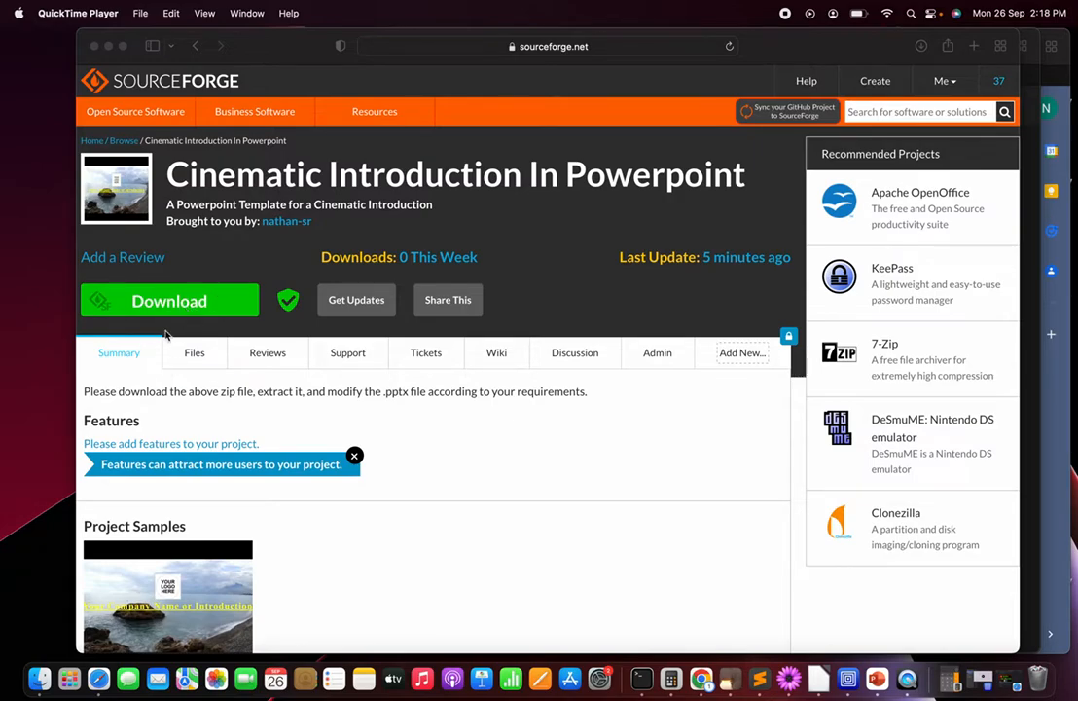
Step: Switch to Finder and open the Cinematic_Introduction_In_Powerpoint folder in Downloads
click(151, 401)
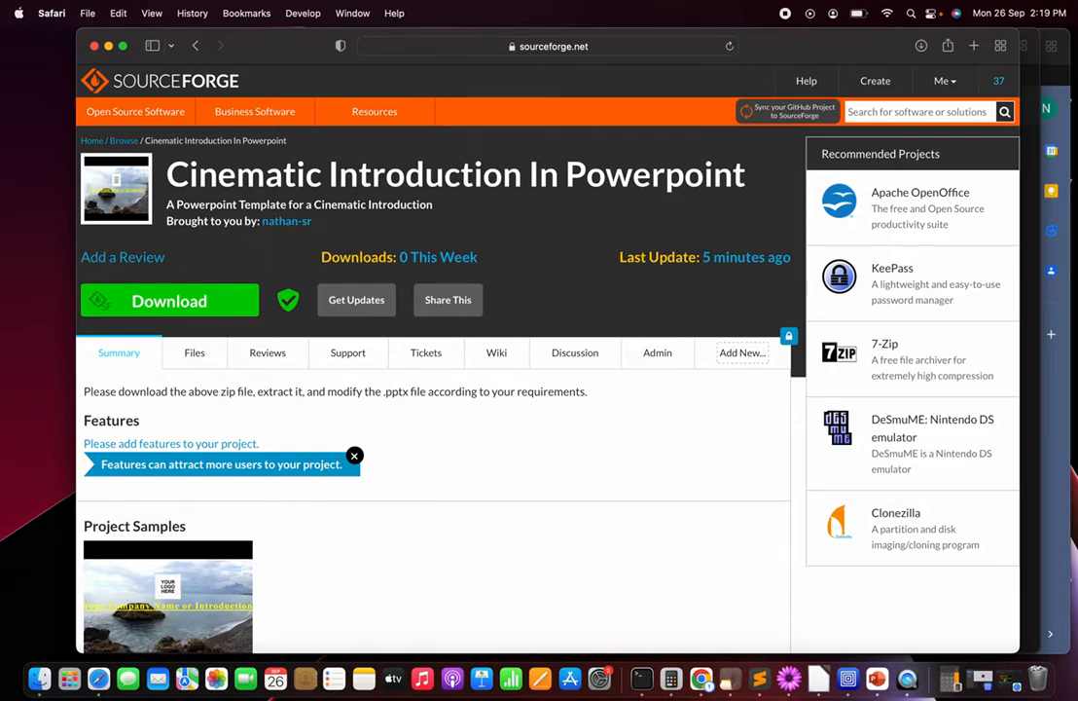
key(super+Tab)
key(super+Tab)
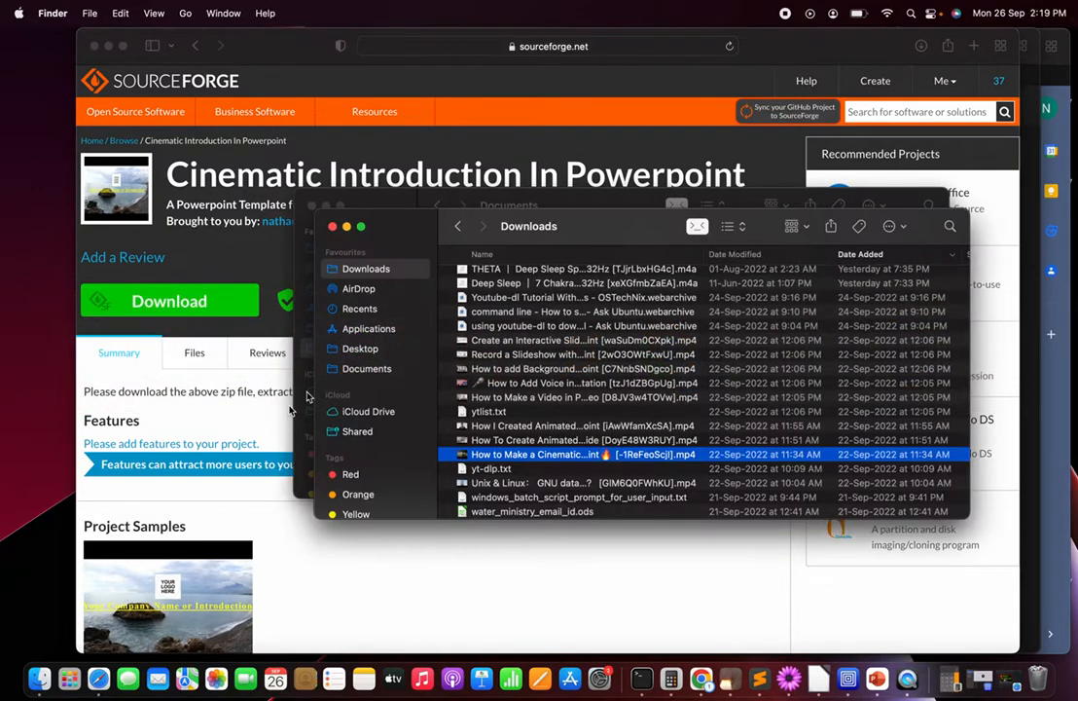
click(376, 367)
click(364, 273)
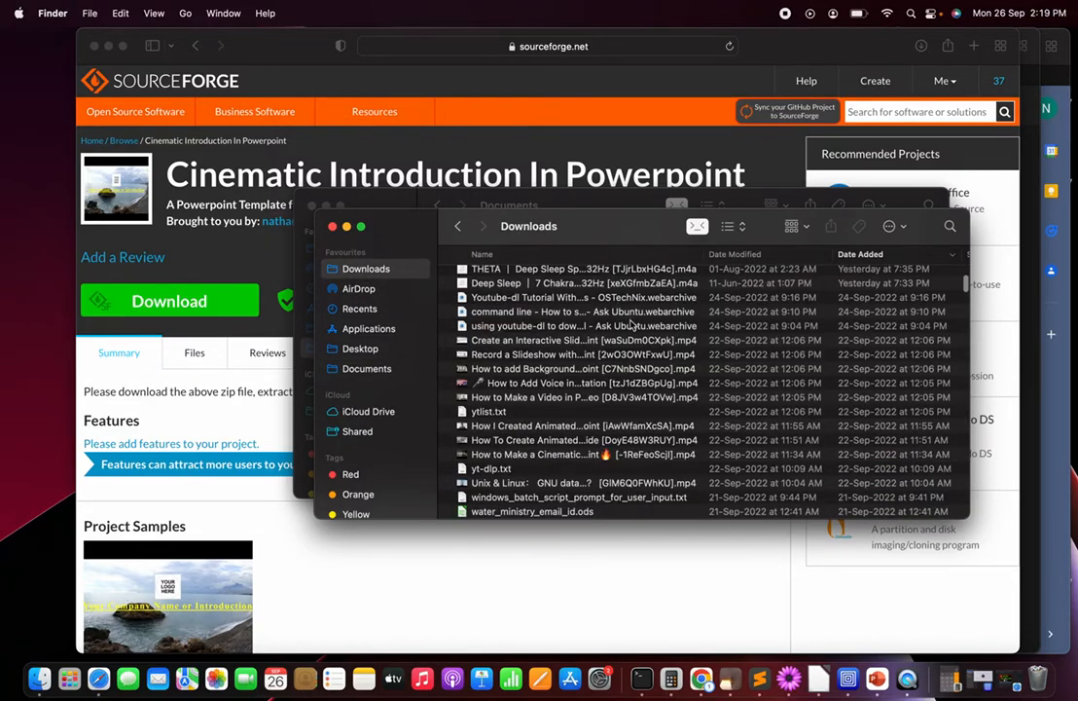
scroll(545, 321, up, 10)
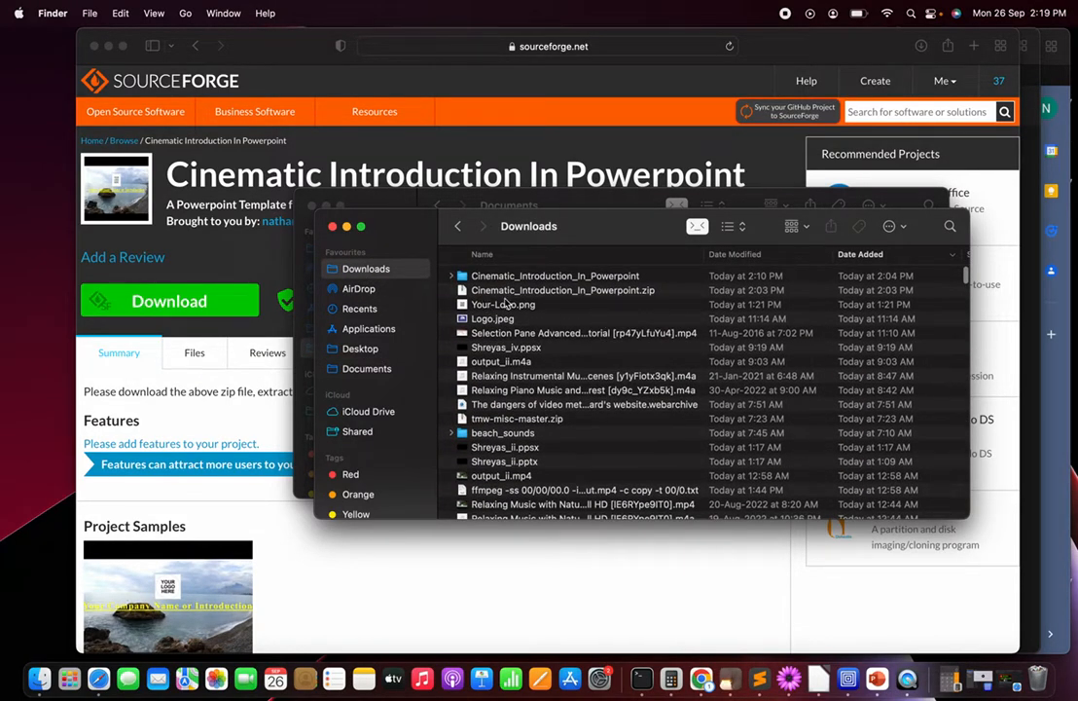
click(588, 293)
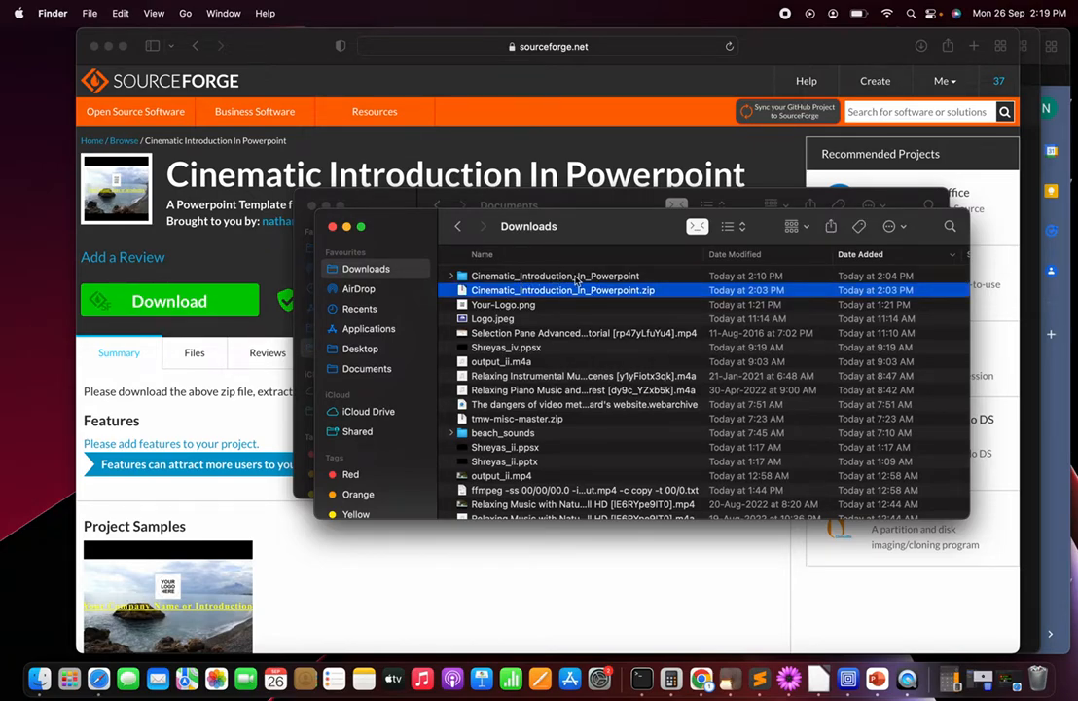
click(579, 277)
double_click(555, 278)
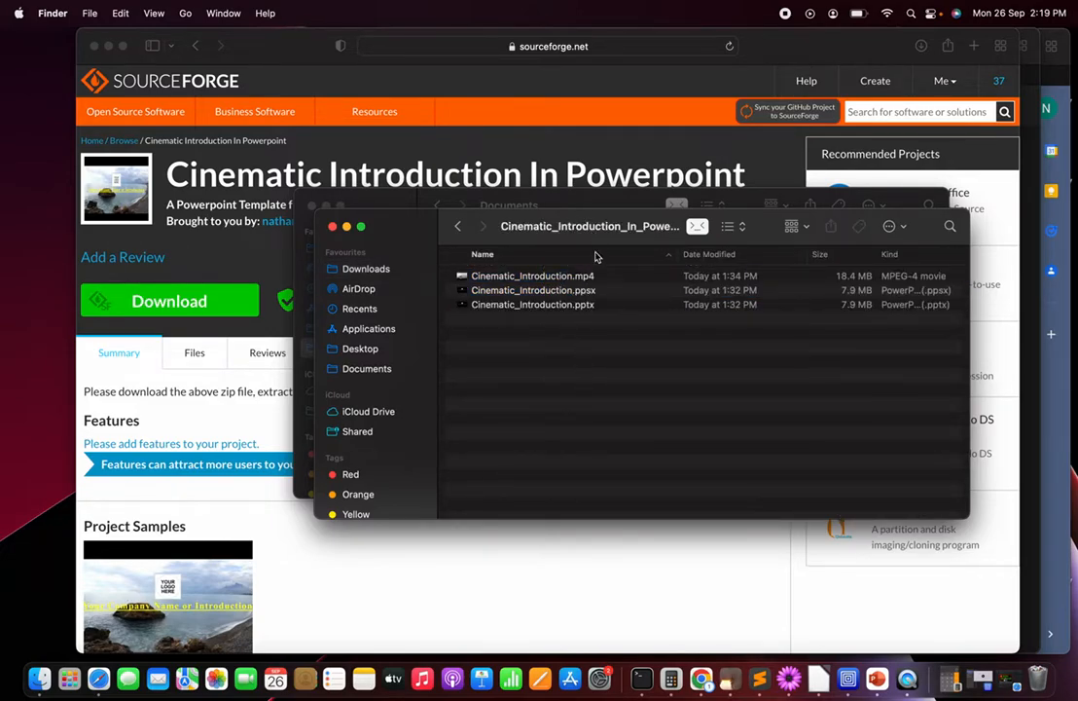
Step: Look over the template's .mp4, .ppsx and .pptx files and open Cinematic_Introduction.pptx in PowerPoint
click(602, 306)
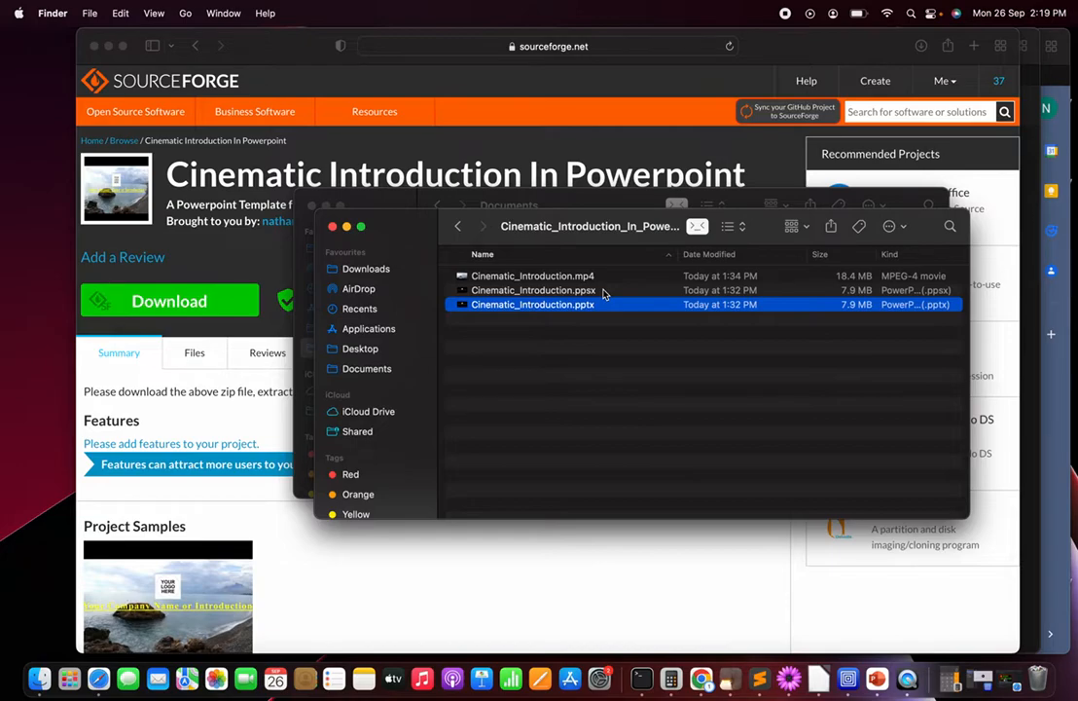
click(601, 291)
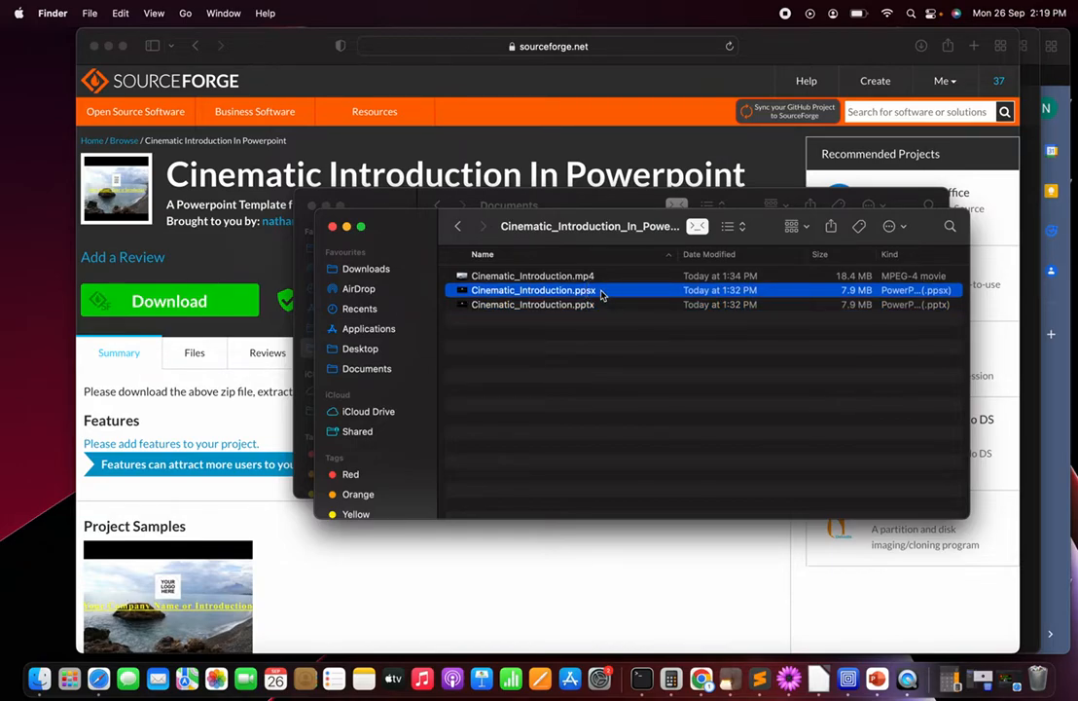
click(599, 307)
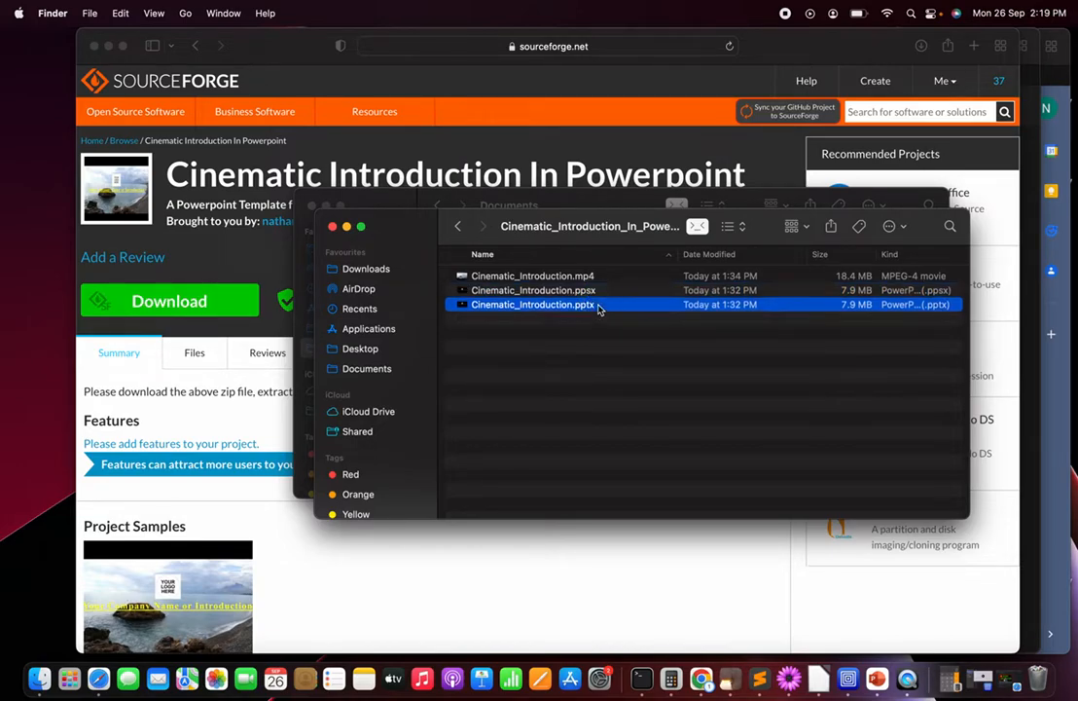
click(600, 290)
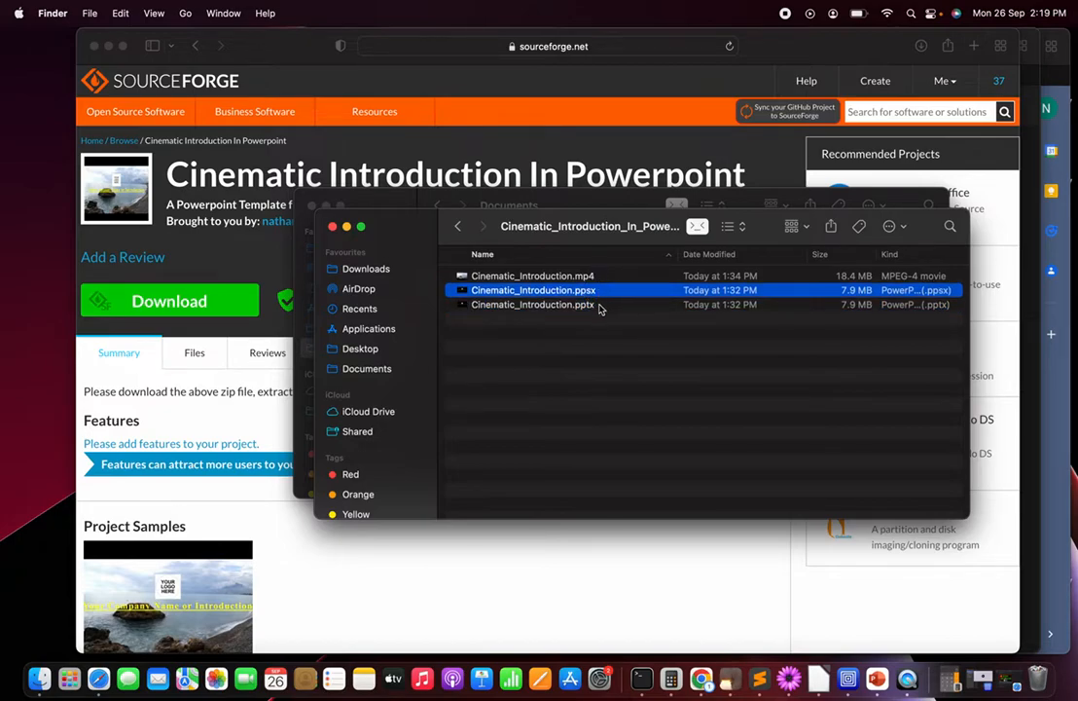
click(600, 305)
click(600, 278)
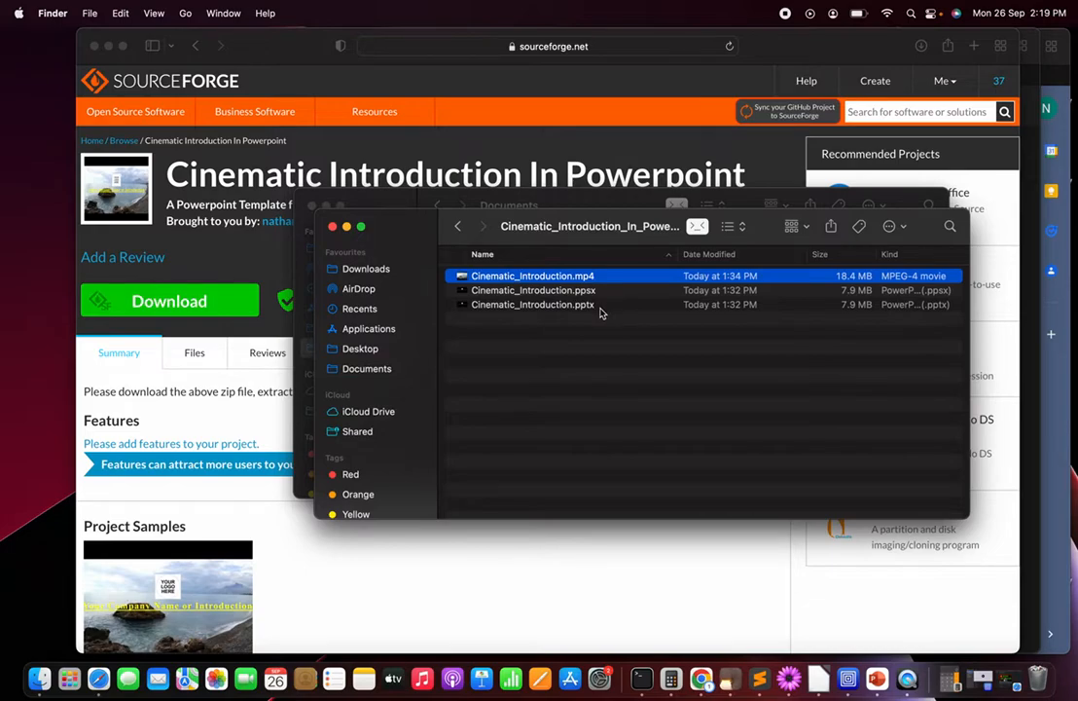
click(556, 354)
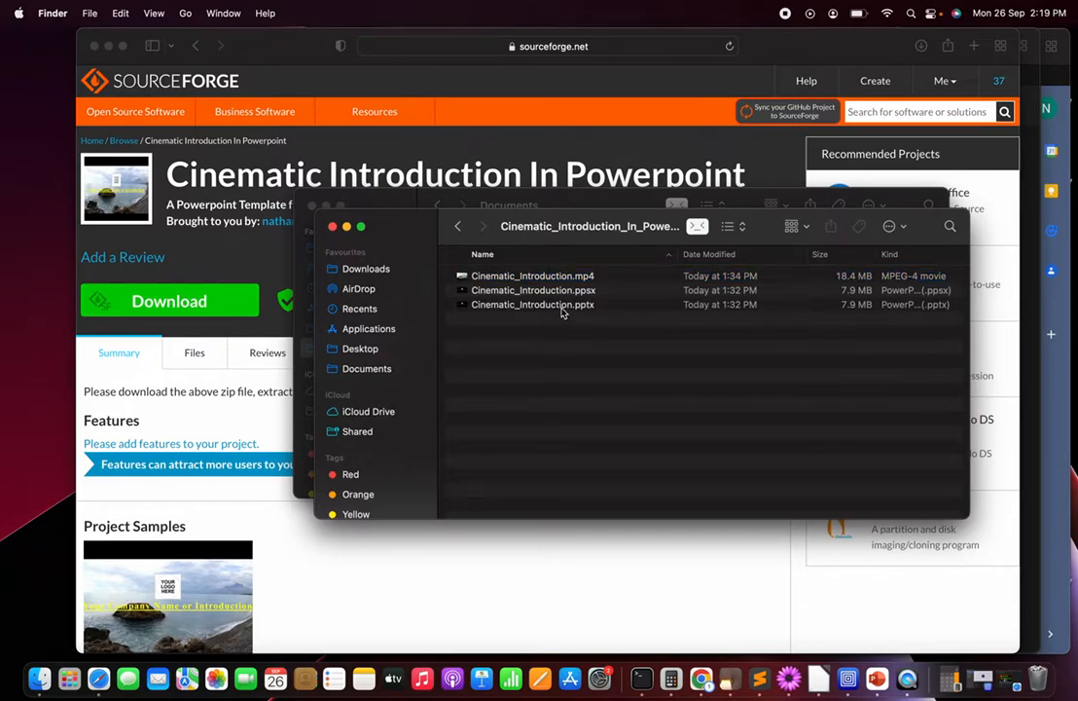
double_click(561, 306)
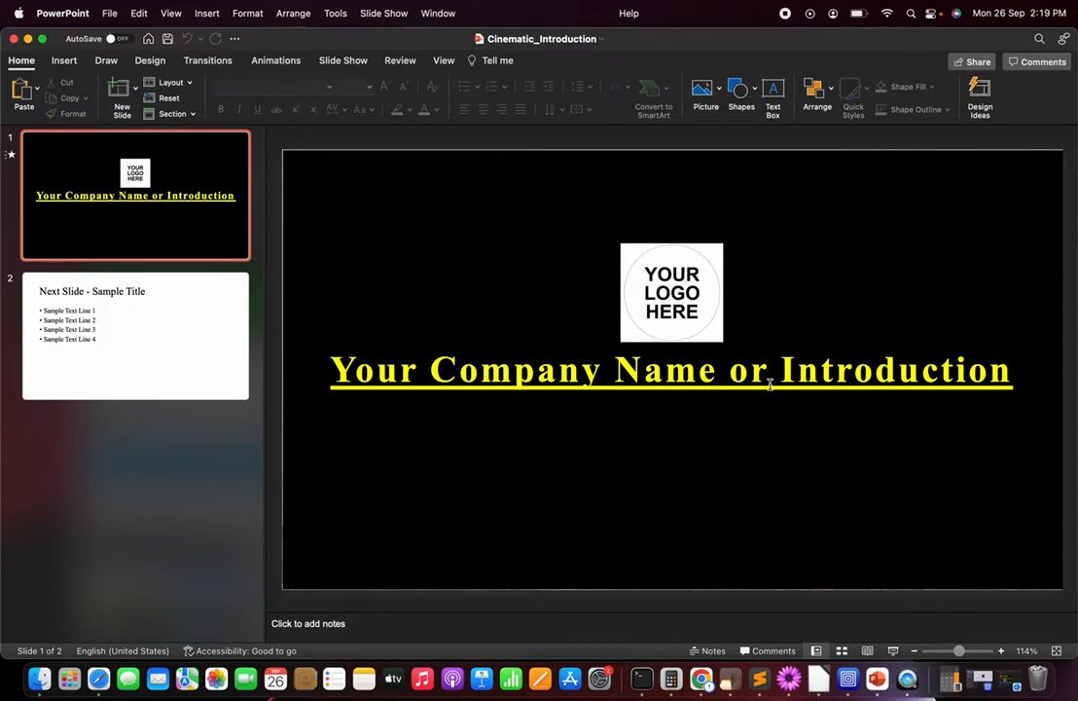
Step: Replace the logo placeholder picture on slide 1 with pinguino.jpg from the Downloads folder
click(677, 286)
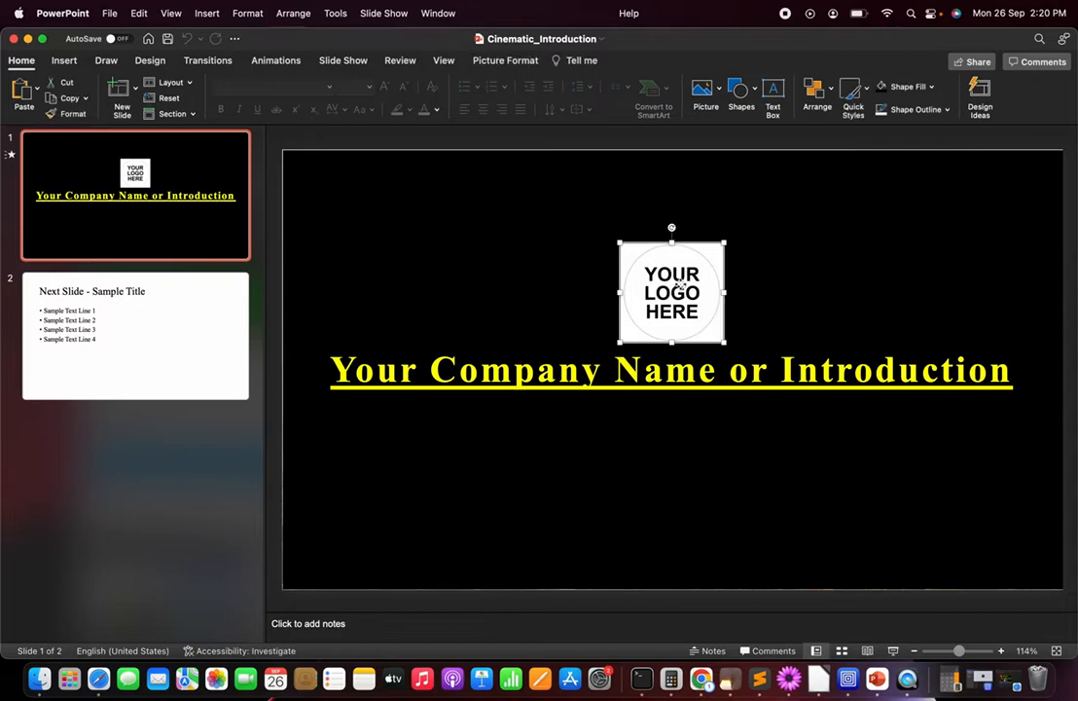
right_click(681, 286)
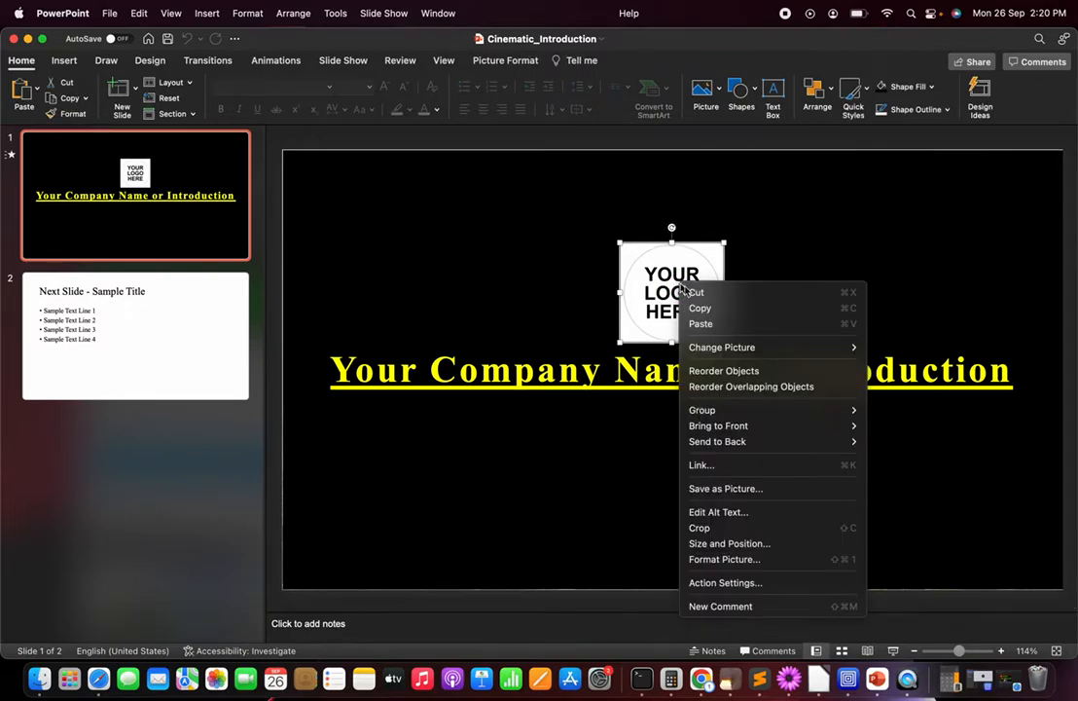
mouse_move(724, 350)
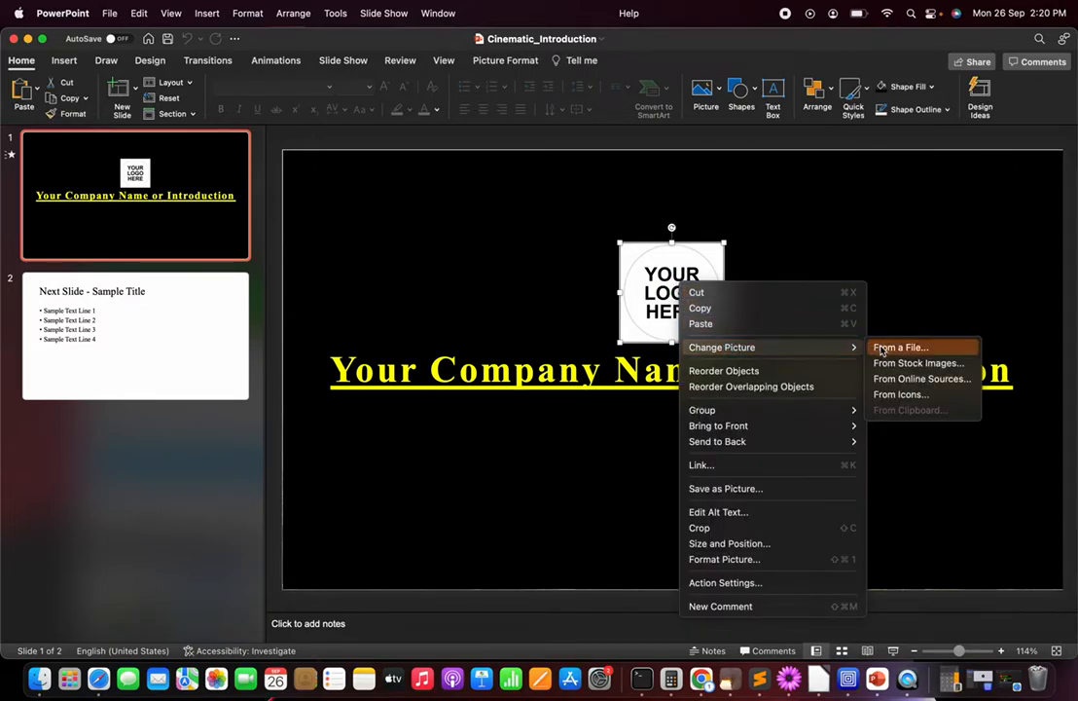
click(890, 349)
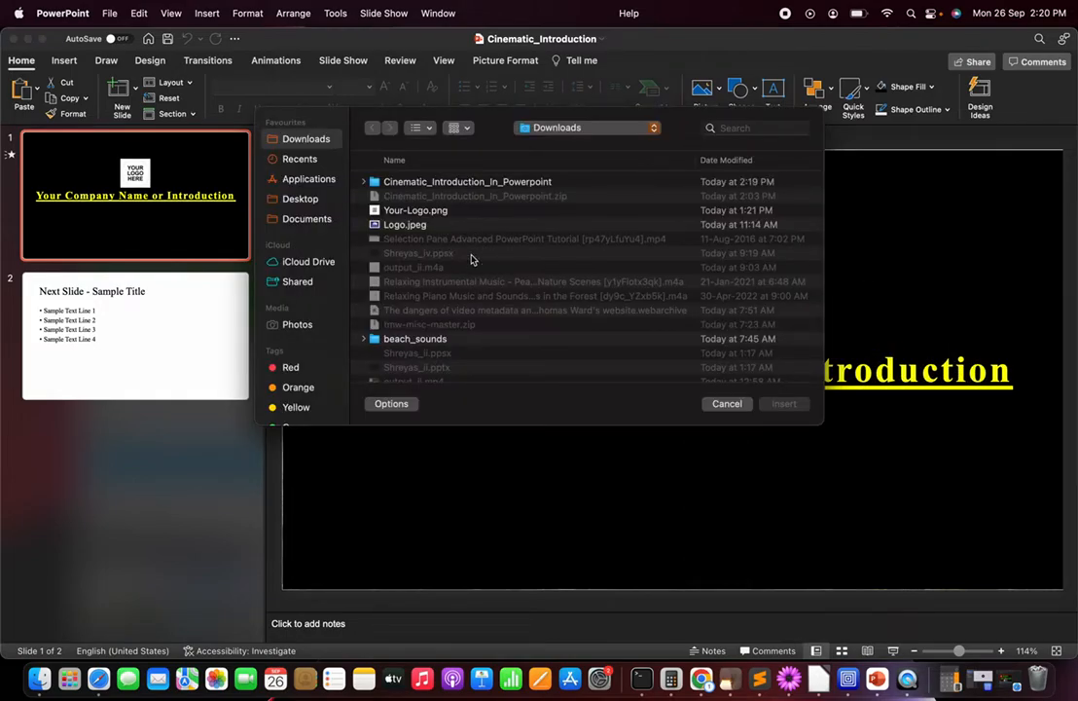
text(pi)
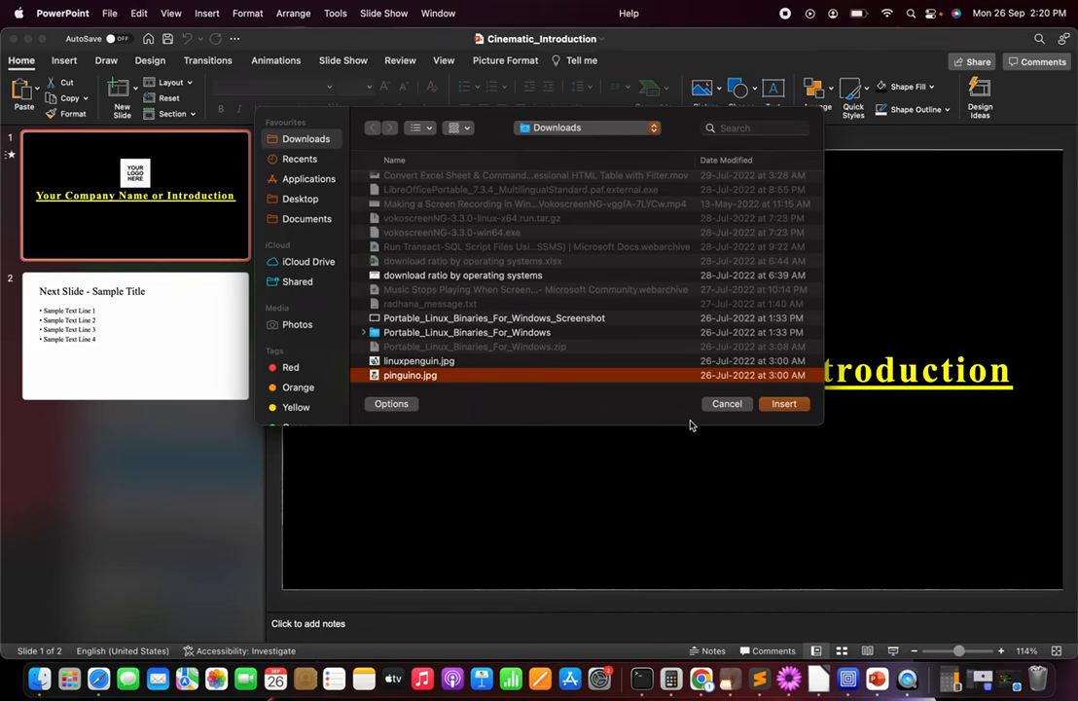
click(783, 404)
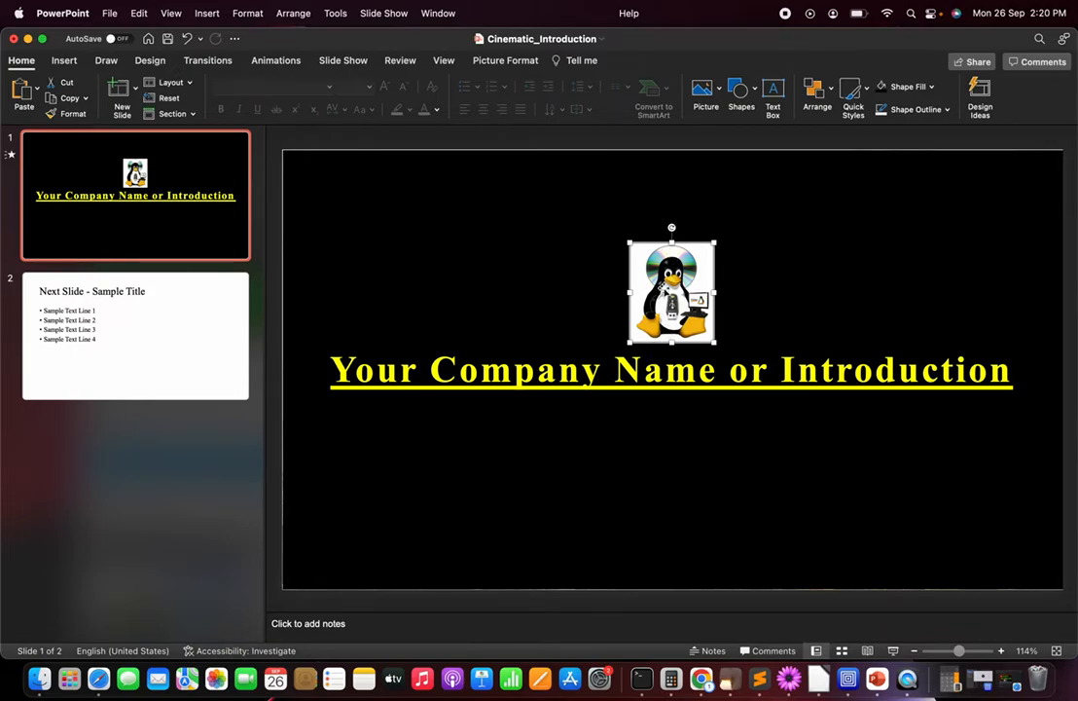
Step: Change the title text on slide 1 to "My Introduction" and centre it in its text box
click(334, 368)
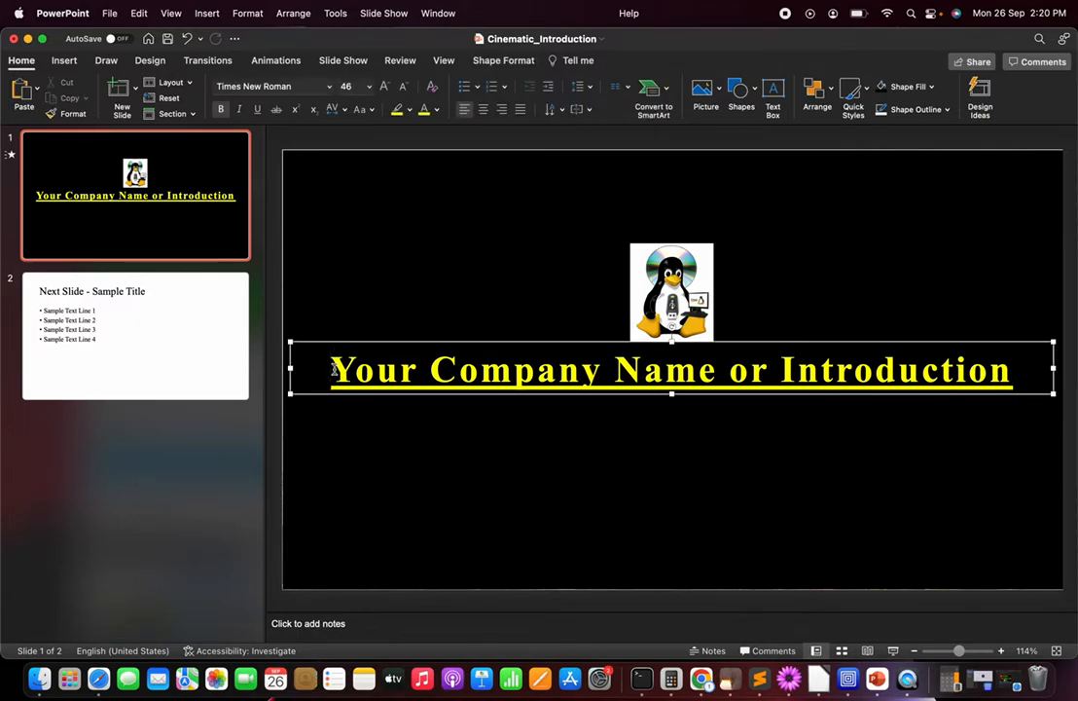
key(shift+Right)
key(shift+Right)
key(shift+Right)
key(shift+Right)
key(shift+Right)
key(shift+Right)
key(shift+Right)
key(shift+Right)
key(shift+Right)
key(shift+Right)
key(shift+Right)
key(shift+Right)
key(shift+Right)
key(shift+Right)
key(shift+Right)
key(shift+Right)
key(shift+Right)
key(shift+Right)
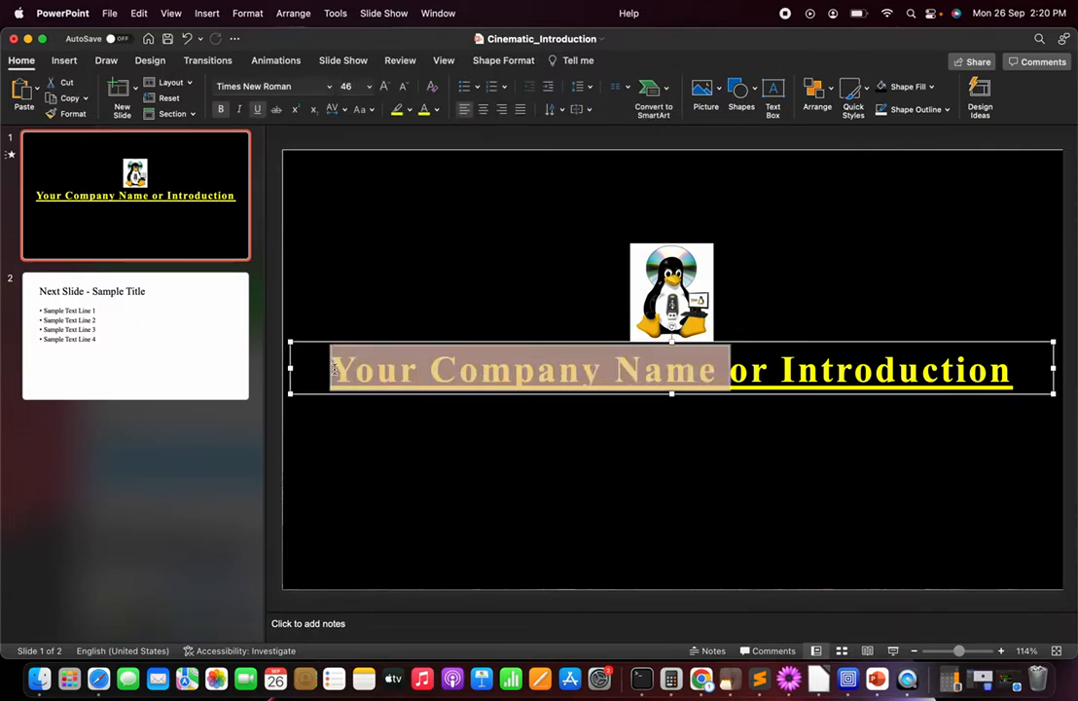
key(shift+Right)
key(shift+Right)
key(shift+Right)
text(My)
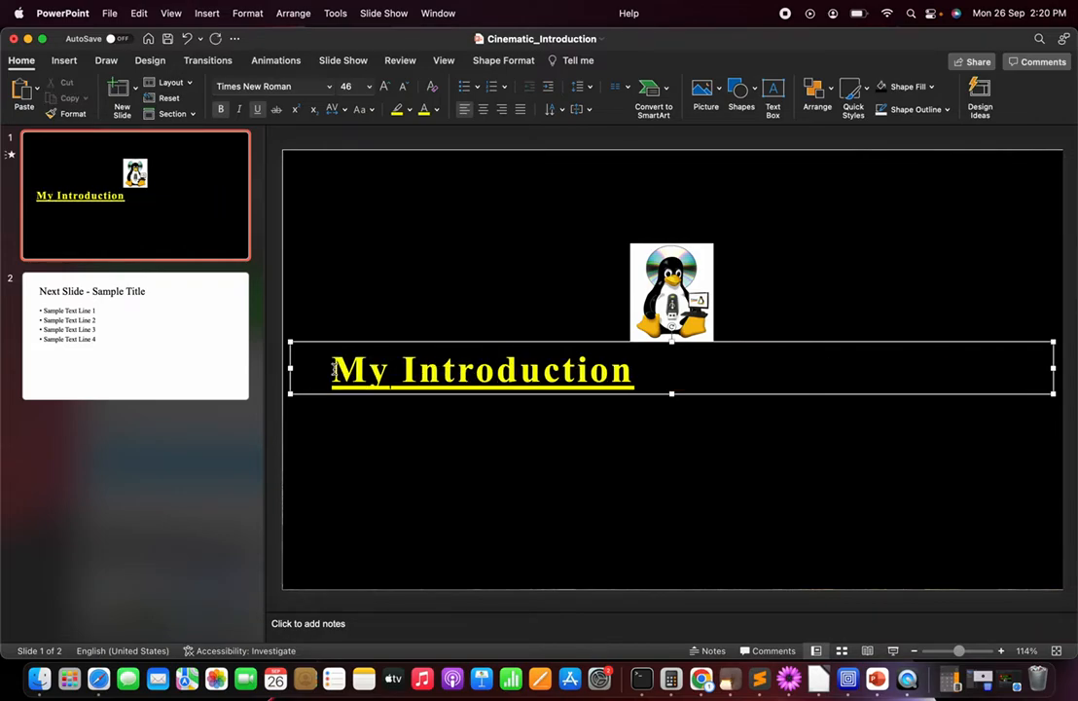
click(331, 368)
click(483, 110)
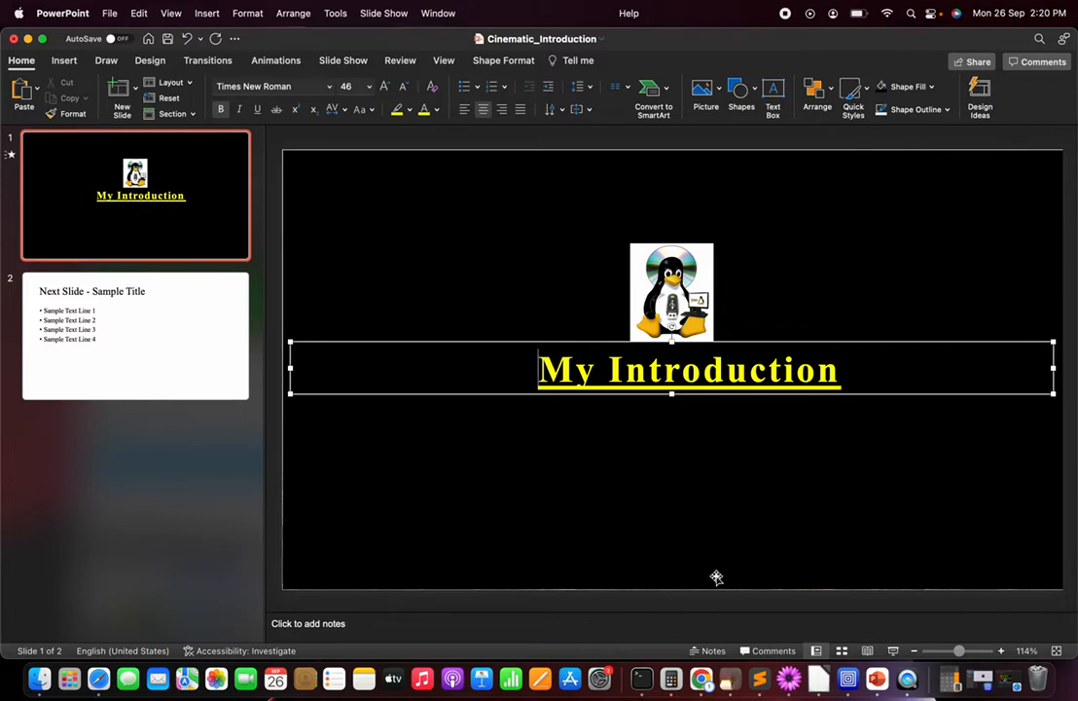
Step: Review the transition and automatic advance timing settings of slides 2 and 1
click(131, 327)
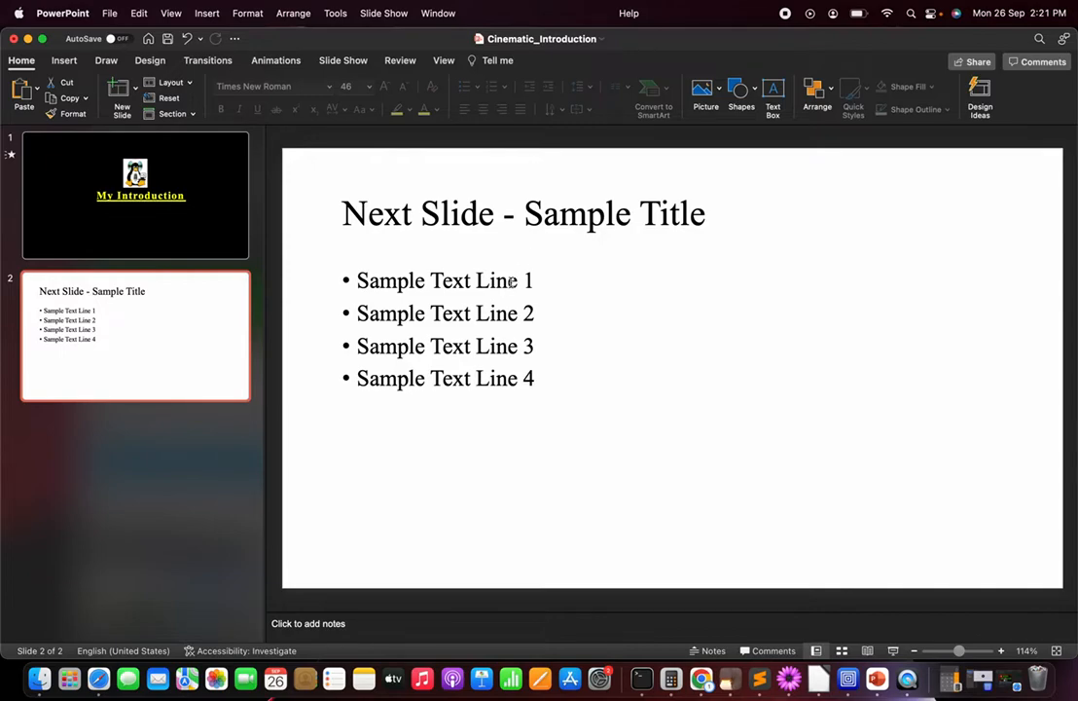
click(208, 62)
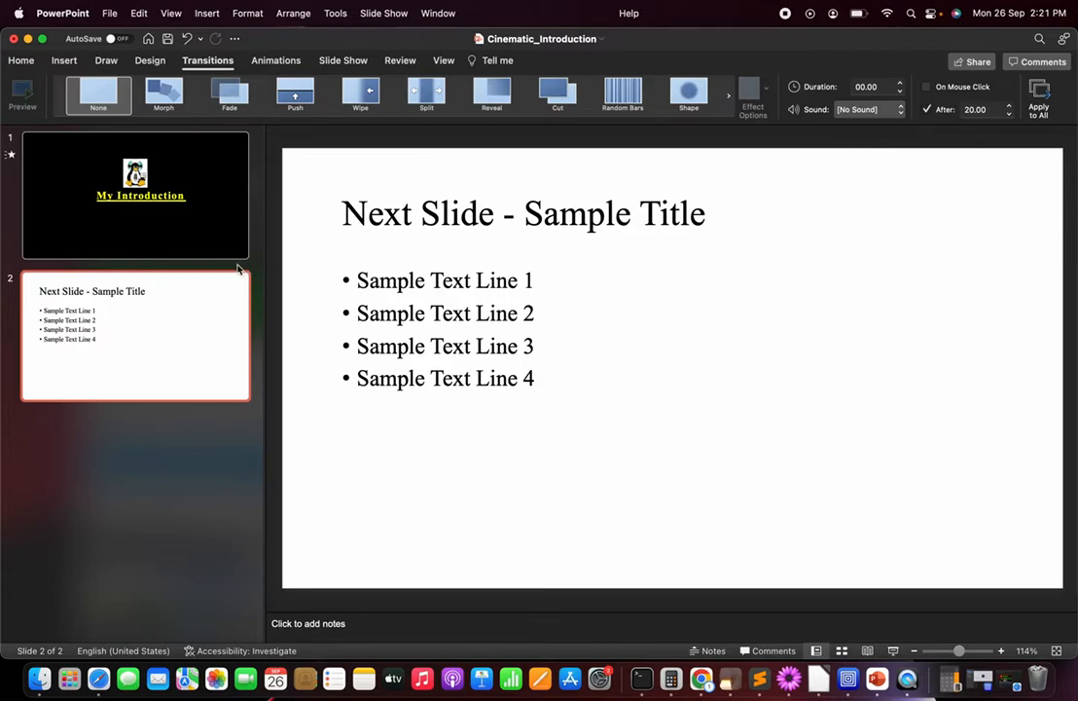
click(75, 195)
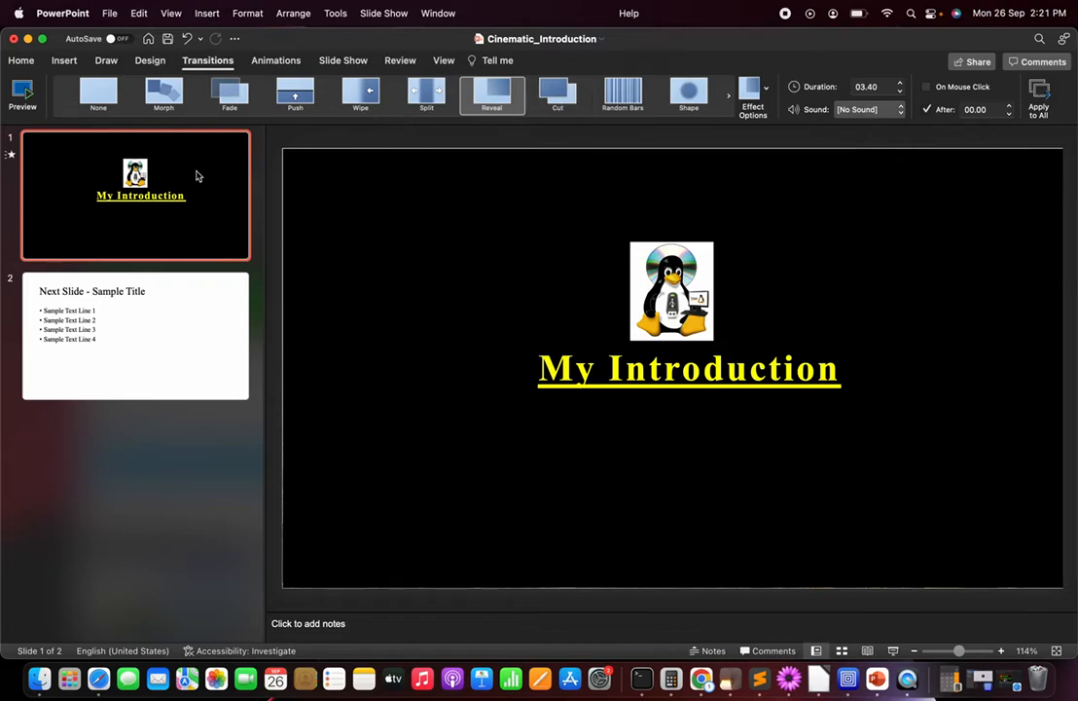
click(167, 322)
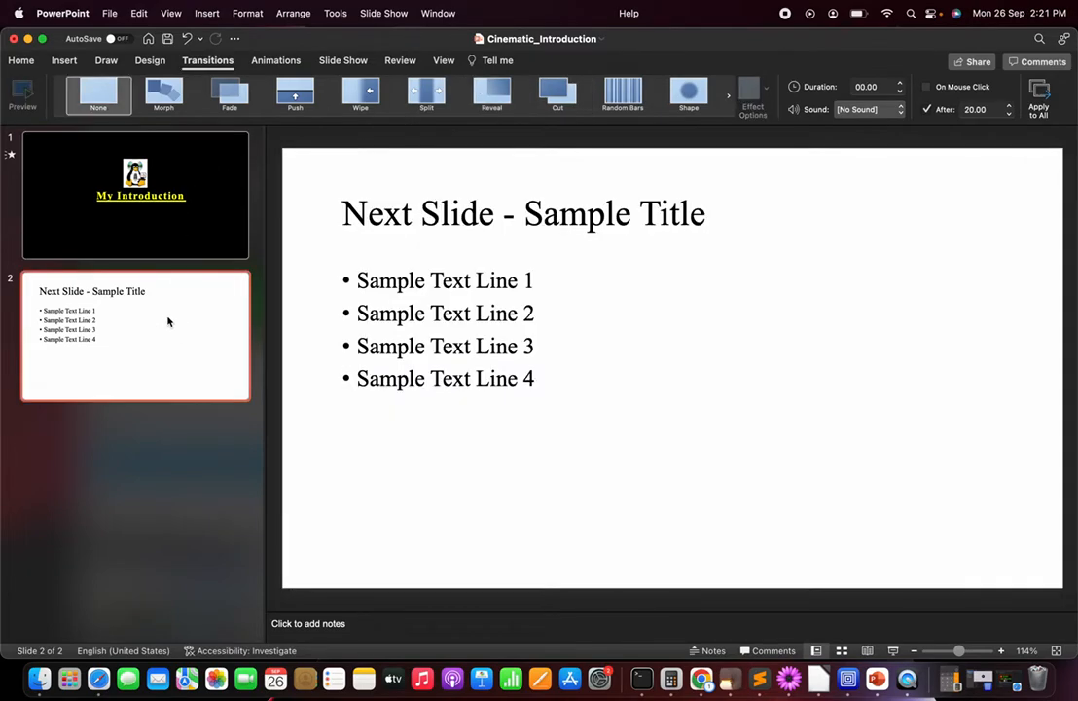
click(164, 156)
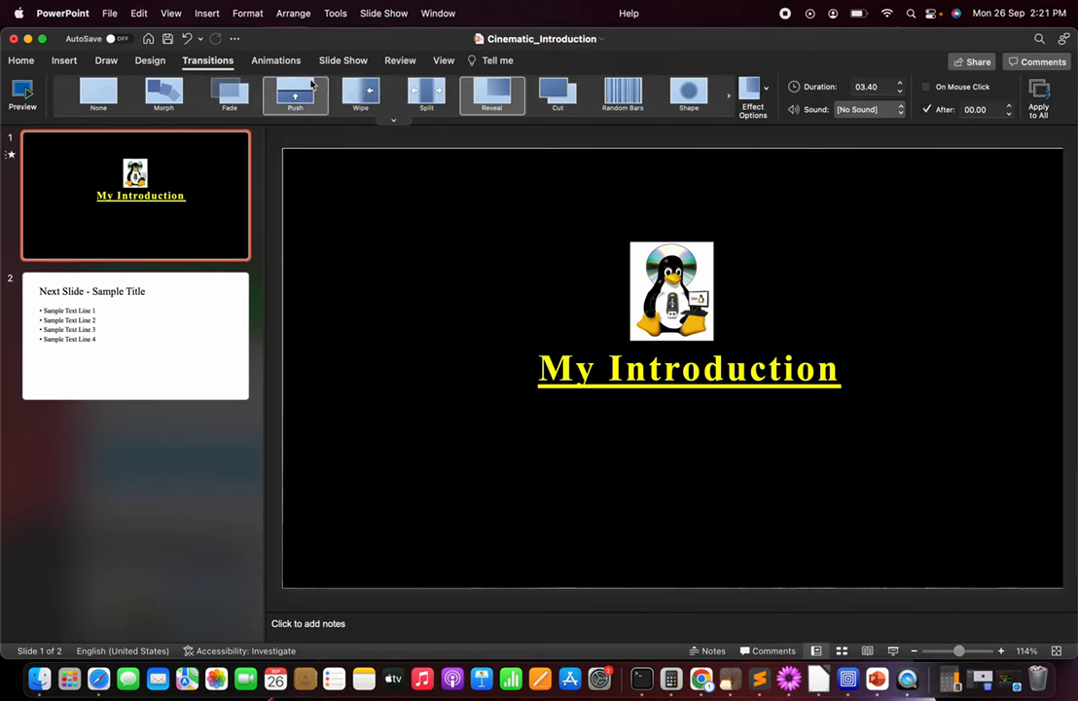
Step: Show the Selection Pane and examine each object on slide 1, from Logo and Introduction Bar through to Video.mp4
click(497, 62)
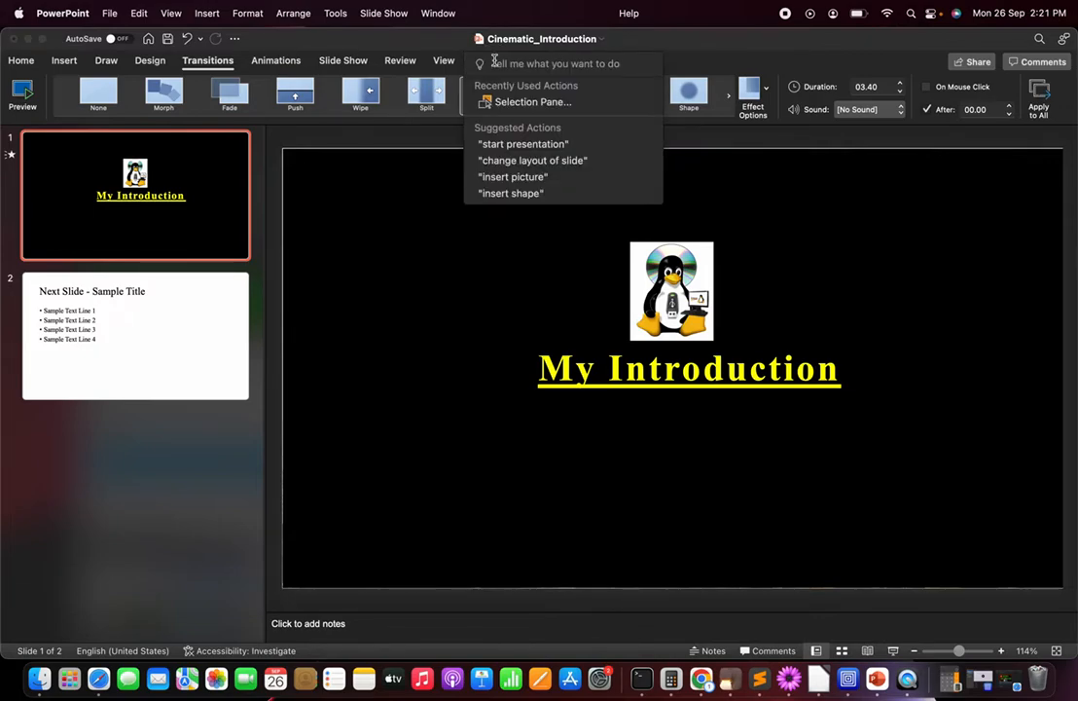
click(526, 102)
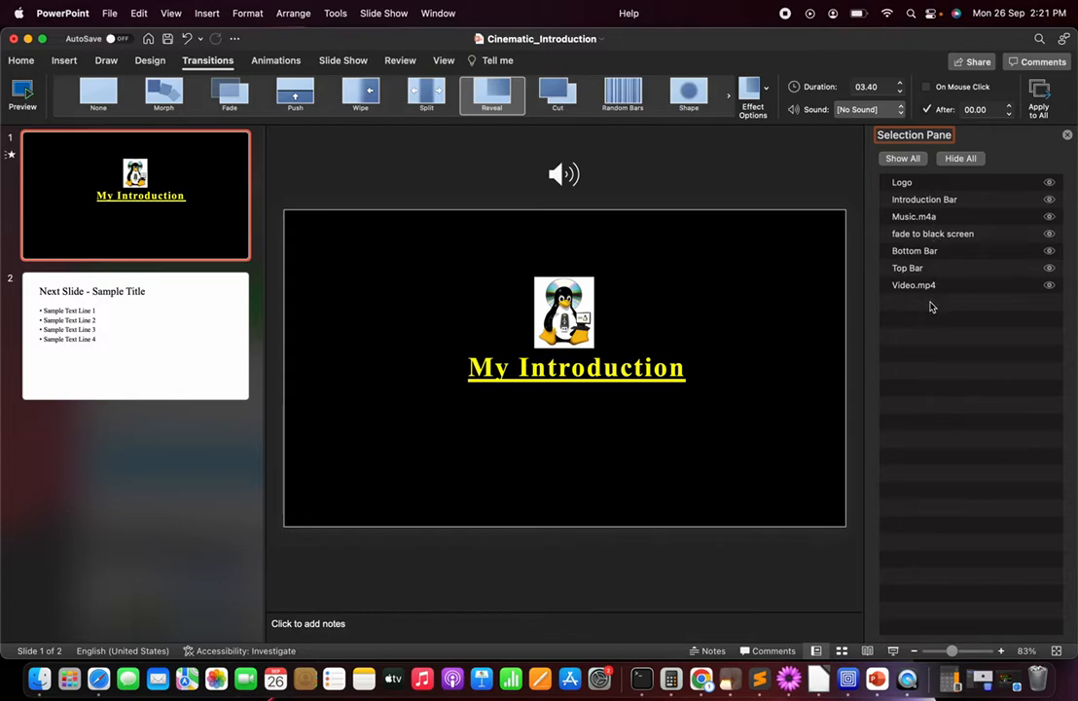
click(919, 185)
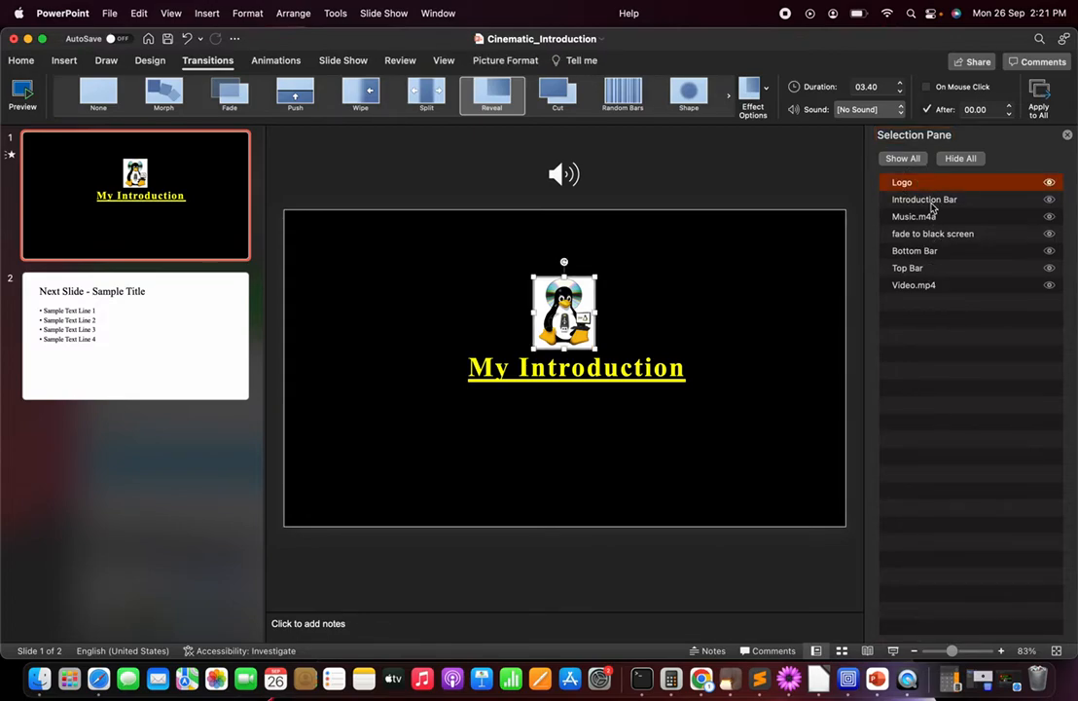
click(930, 201)
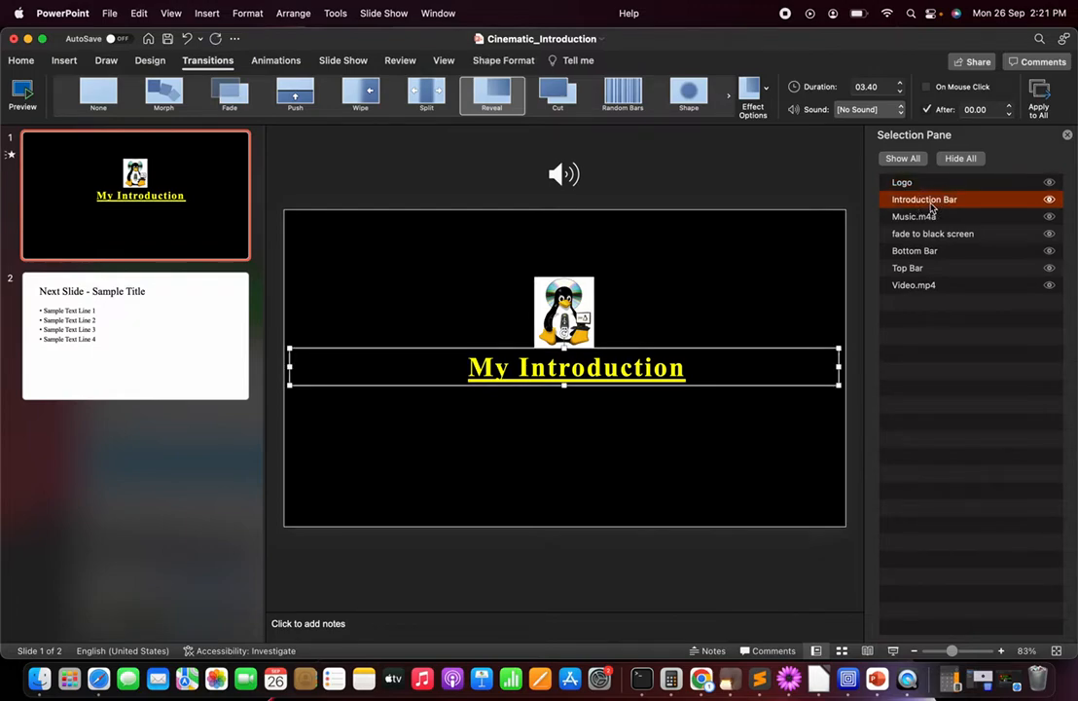
click(938, 218)
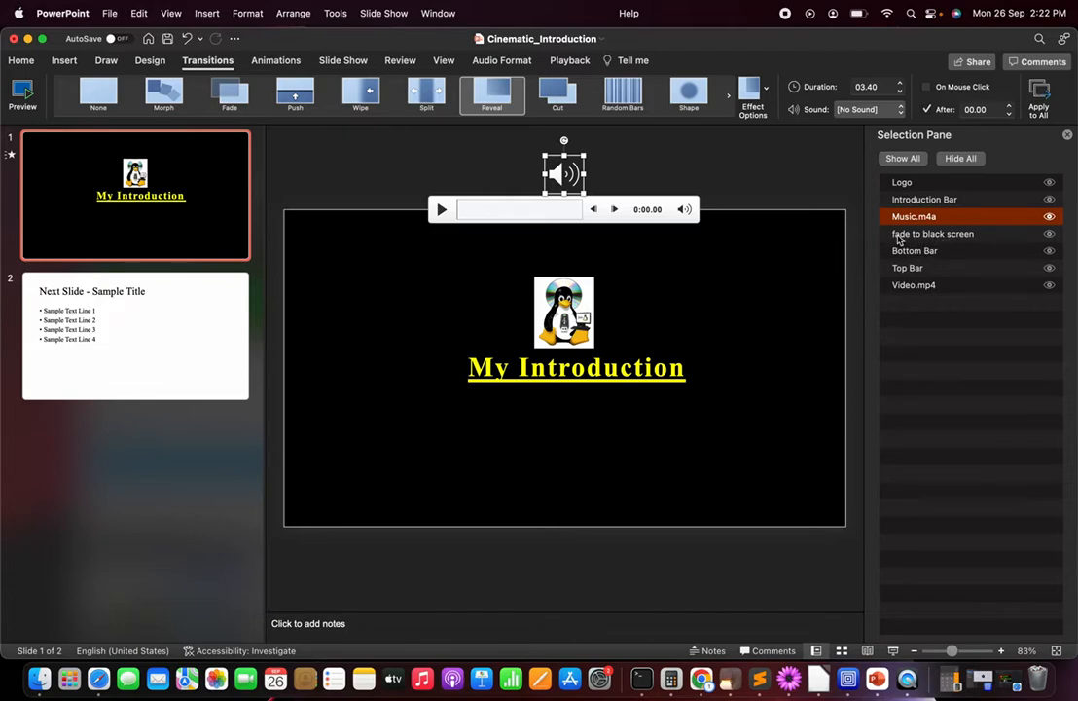
click(941, 237)
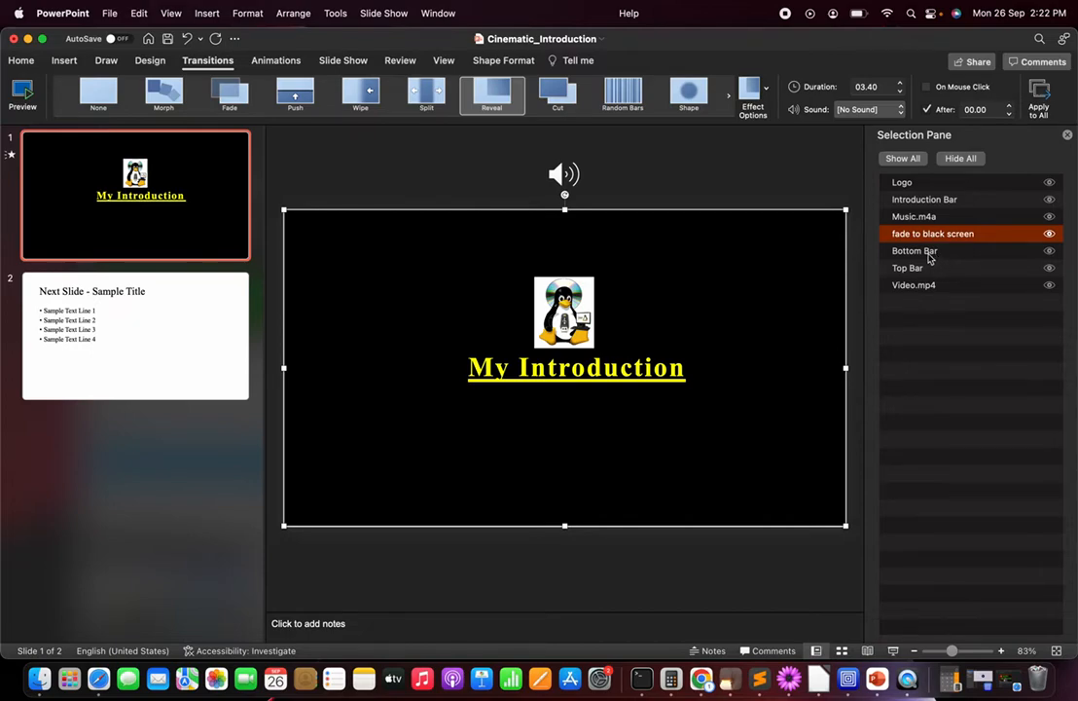
click(930, 252)
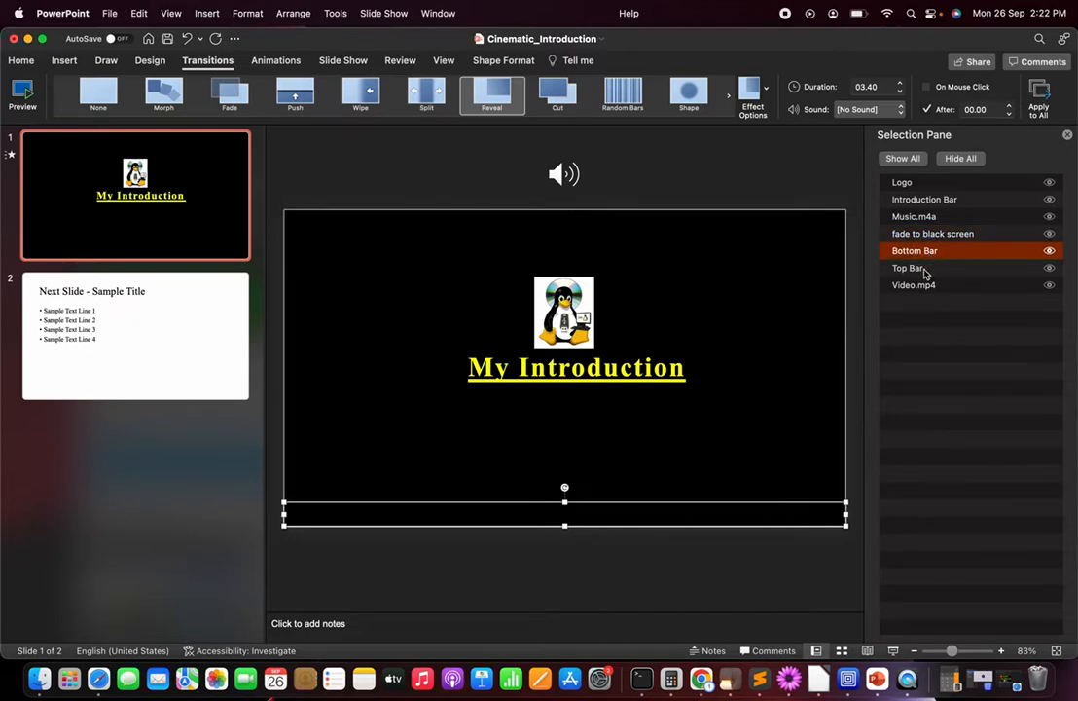
click(923, 270)
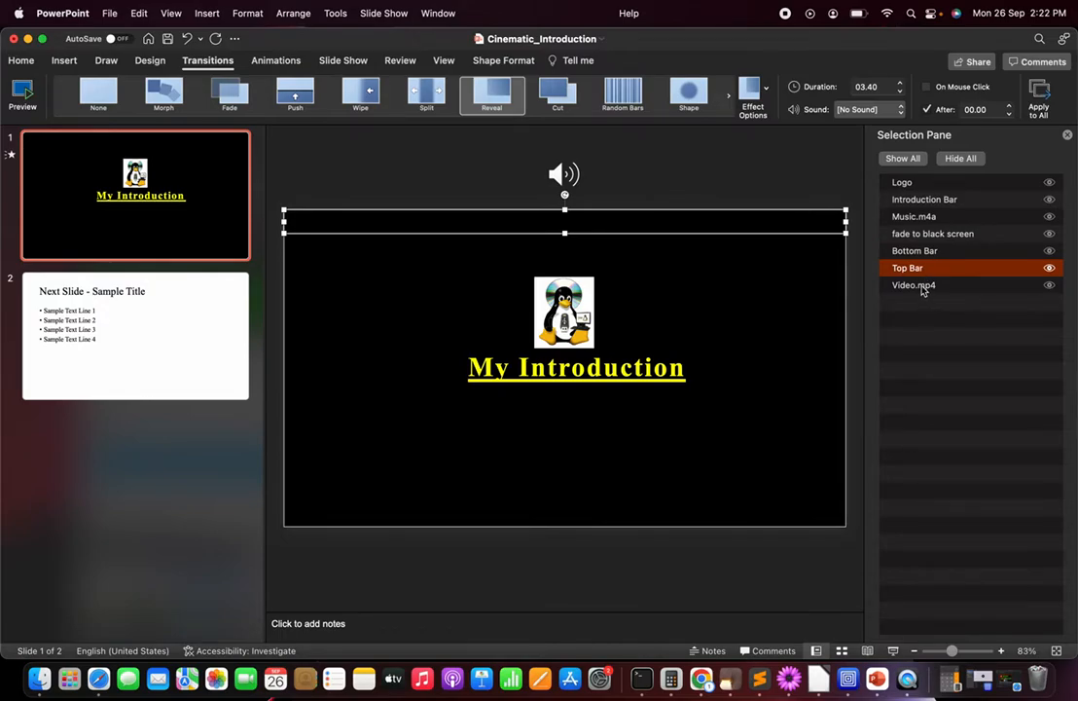
click(923, 286)
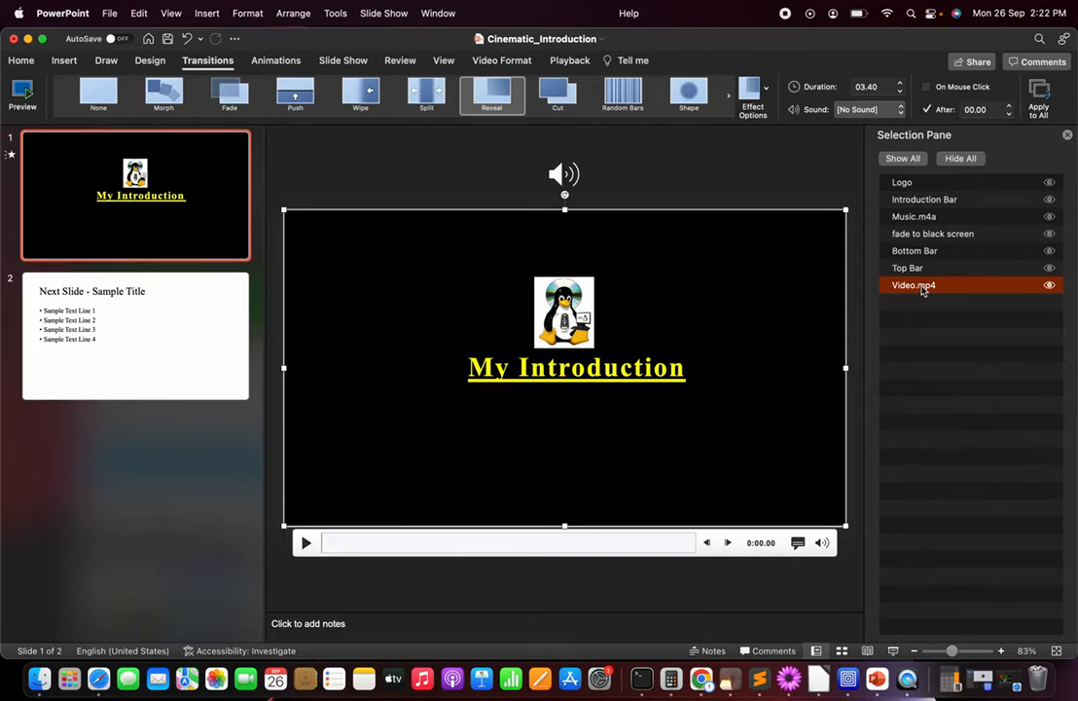
Step: Play the slide show from slide 1 through to slide 2 and exit it
click(895, 654)
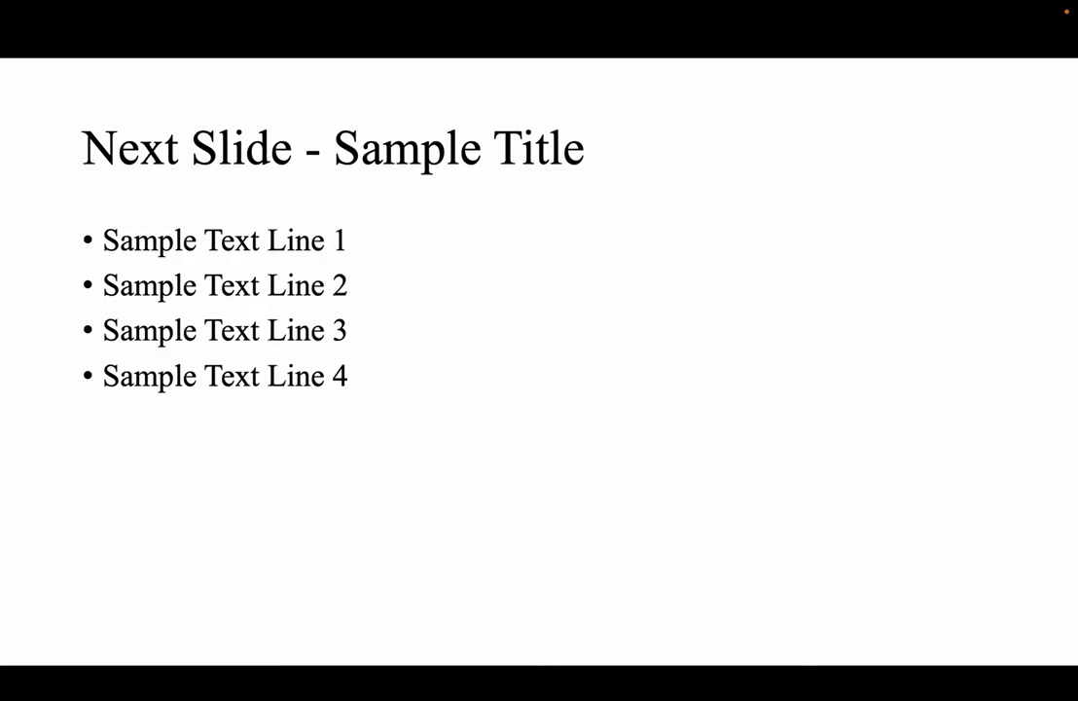
key(Escape)
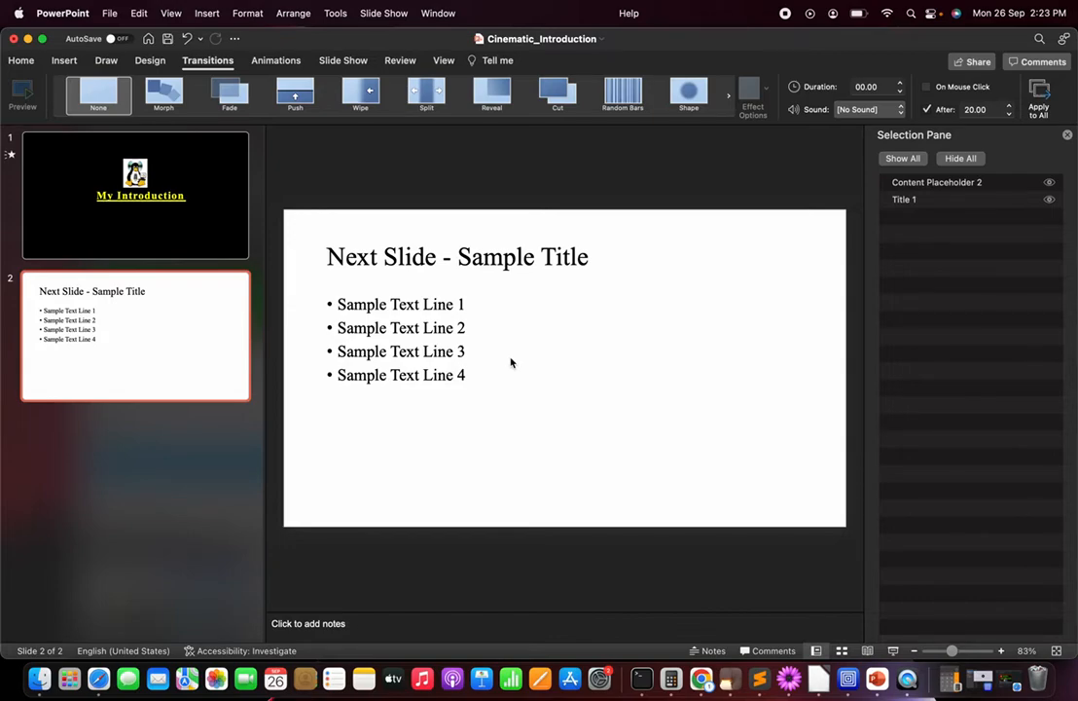
Step: Set up saving a copy of Cinematic_Introduction in PowerPoint Show (.ppsx) format, and cancel without saving
click(112, 14)
click(139, 144)
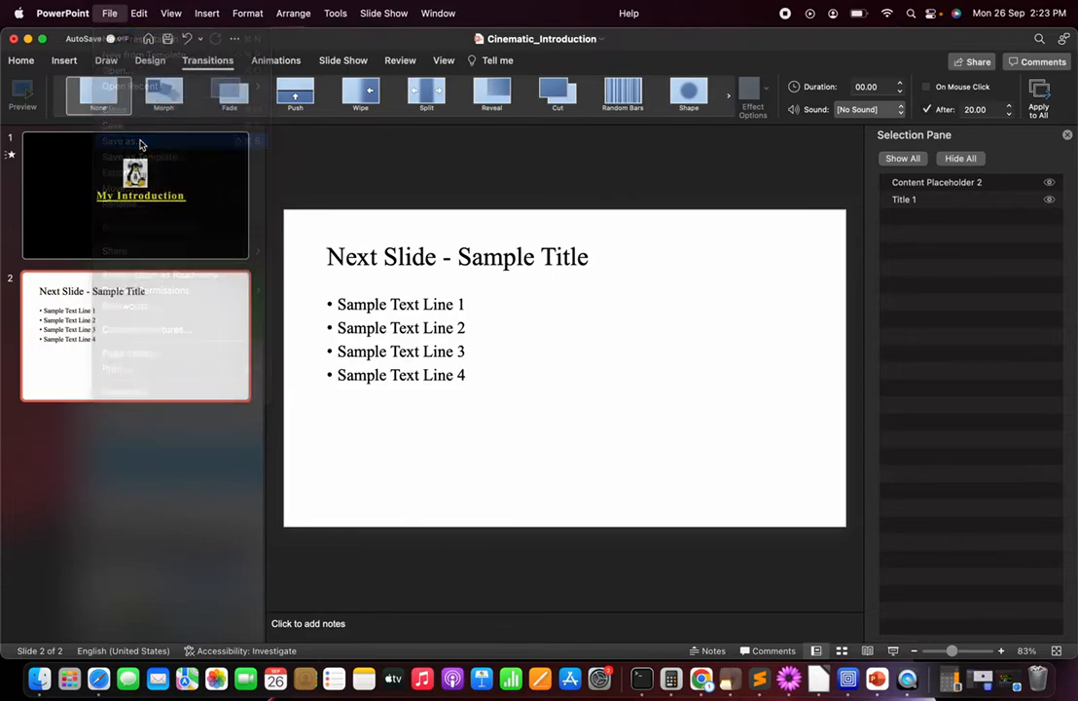
click(625, 371)
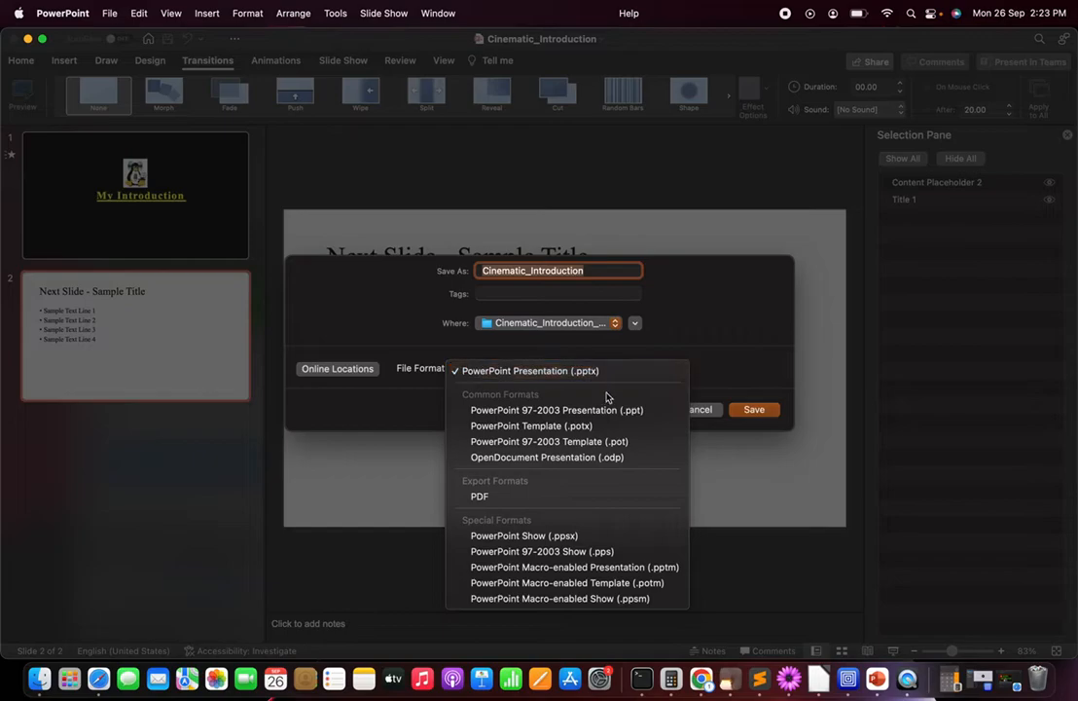
click(557, 538)
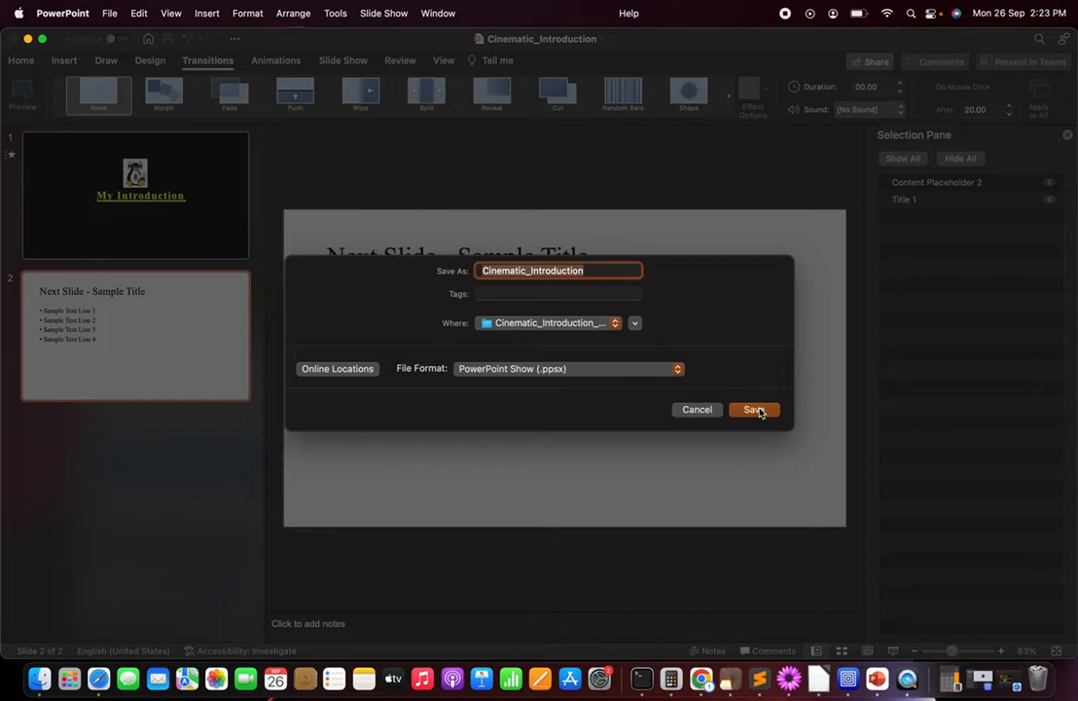
click(698, 409)
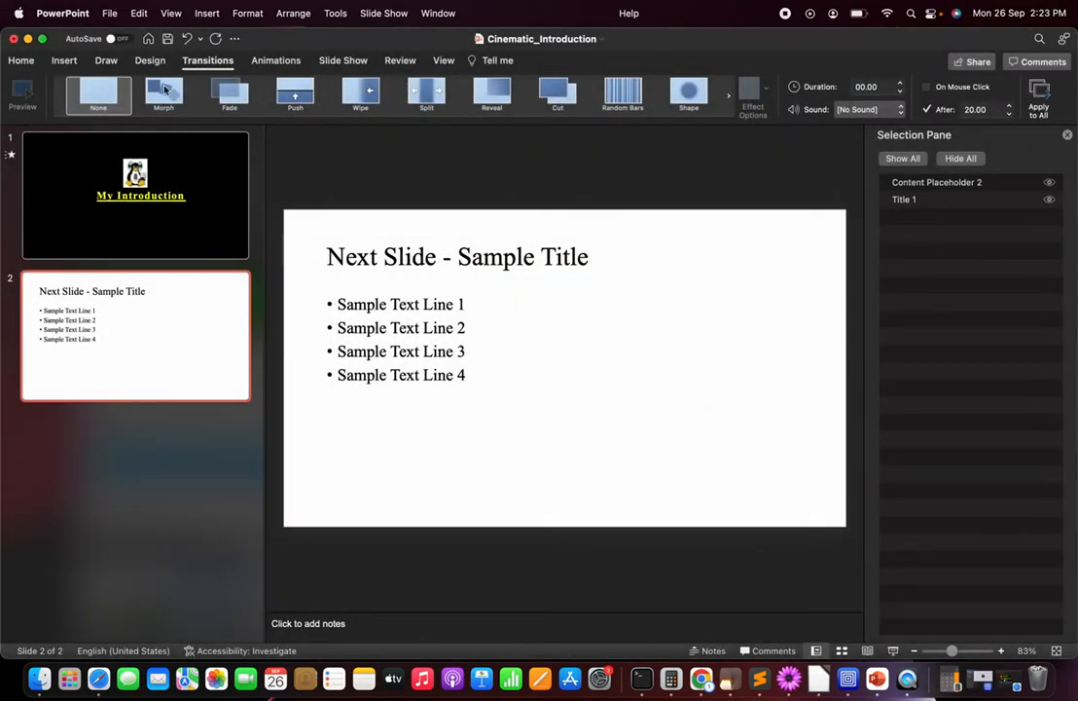
Step: Set up an MP4 export of the presentation with 20 seconds for each slide without a set timing, and cancel the export
click(115, 16)
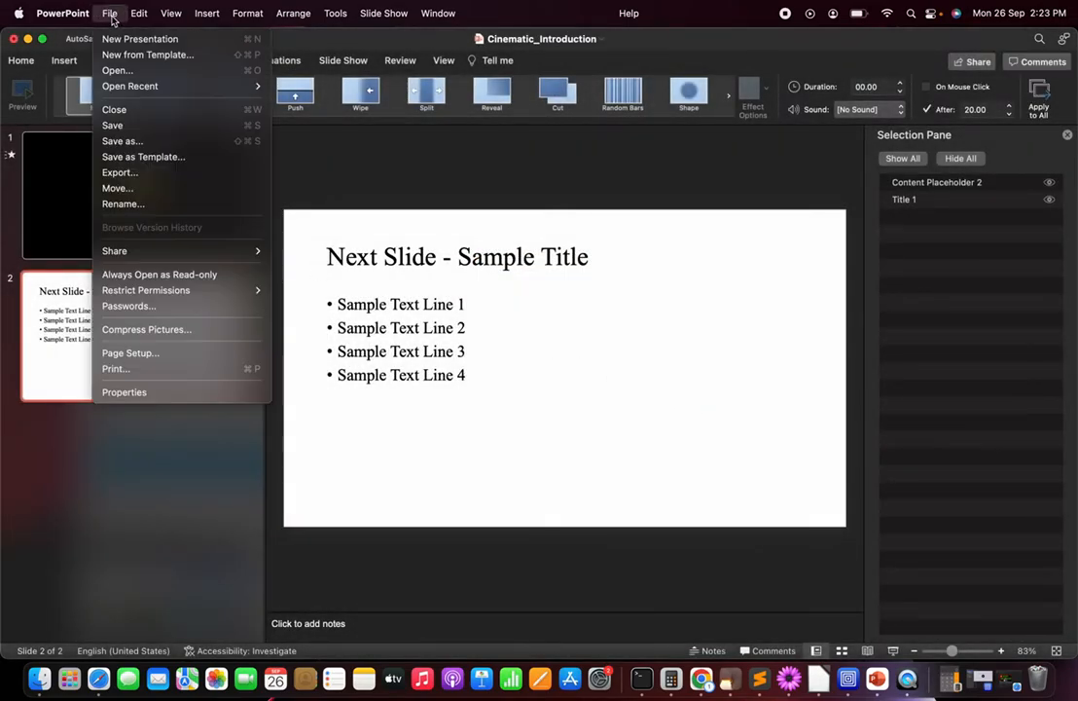
click(154, 173)
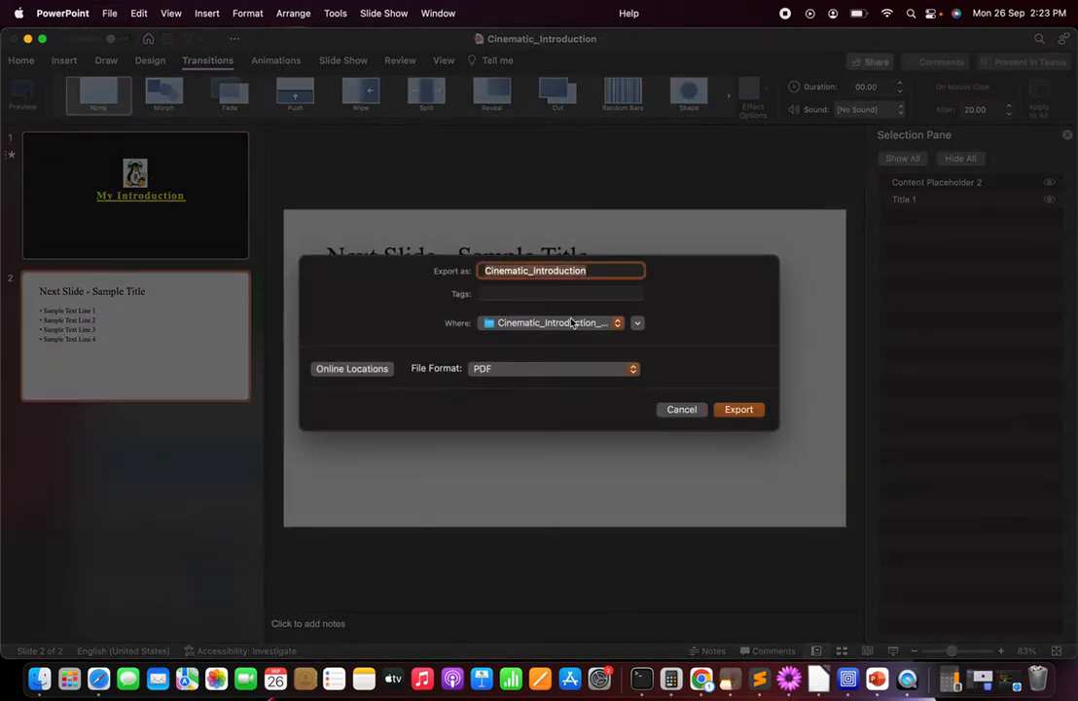
click(521, 369)
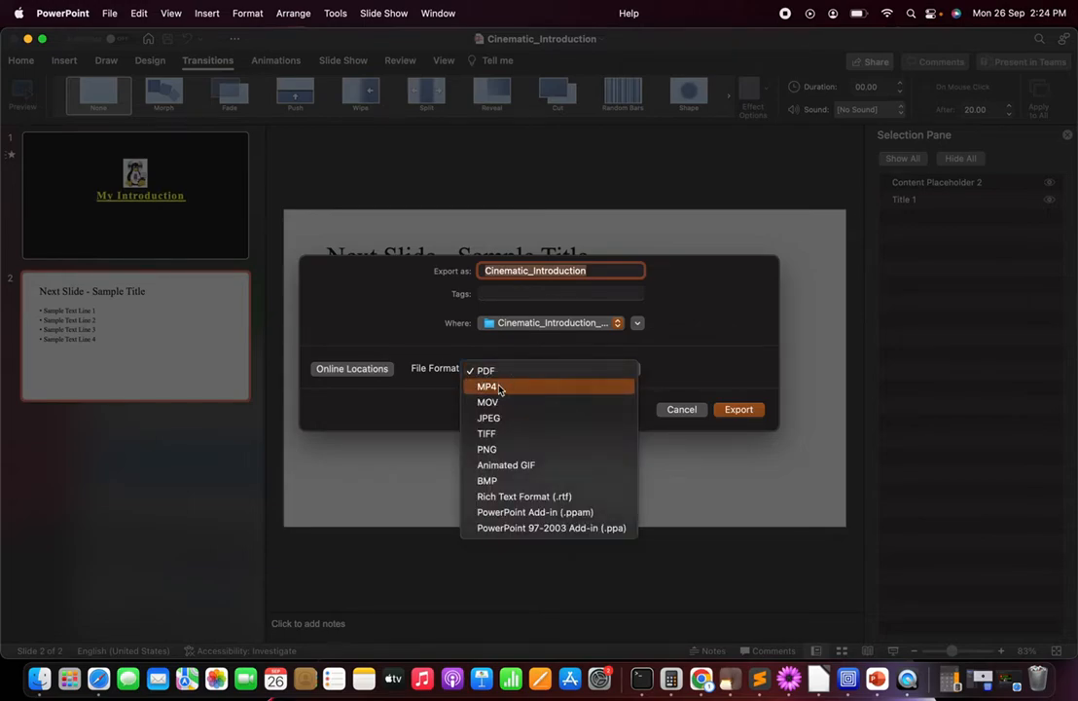
click(499, 387)
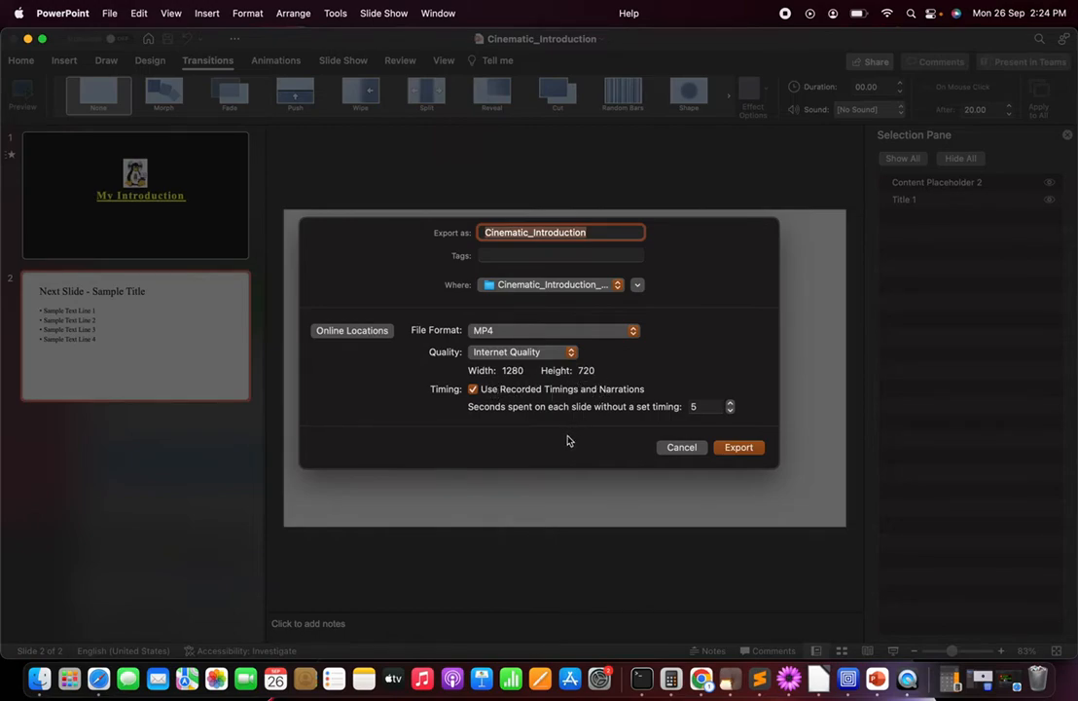
click(714, 409)
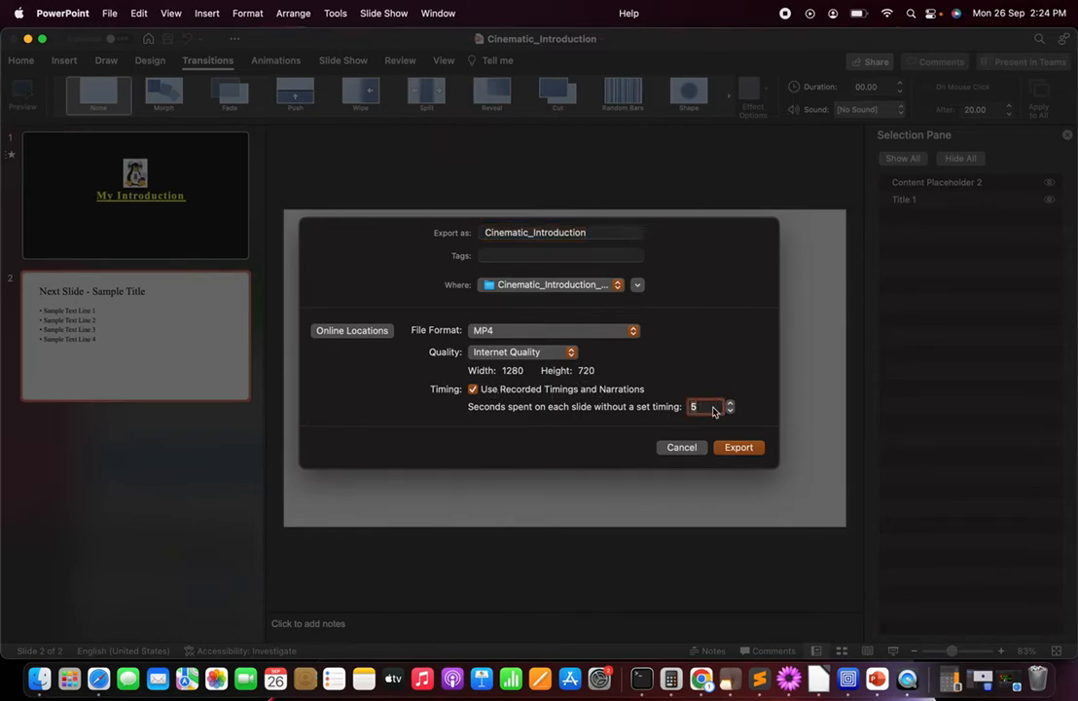
key(BackSpace)
text(20)
click(680, 450)
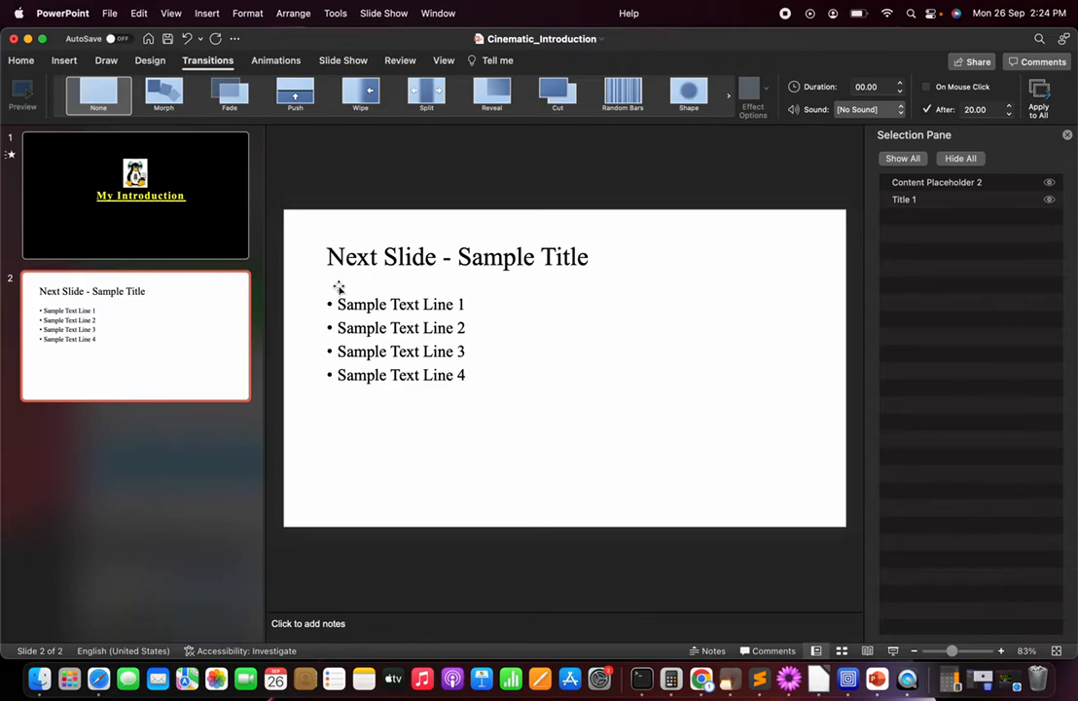
Step: Switch to Safari and play the YouTube tutorial "How to Make a Cinematic Video Intro in PowerPoint" from the already open YouTube window
key(super+Tab)
key(super+Tab)
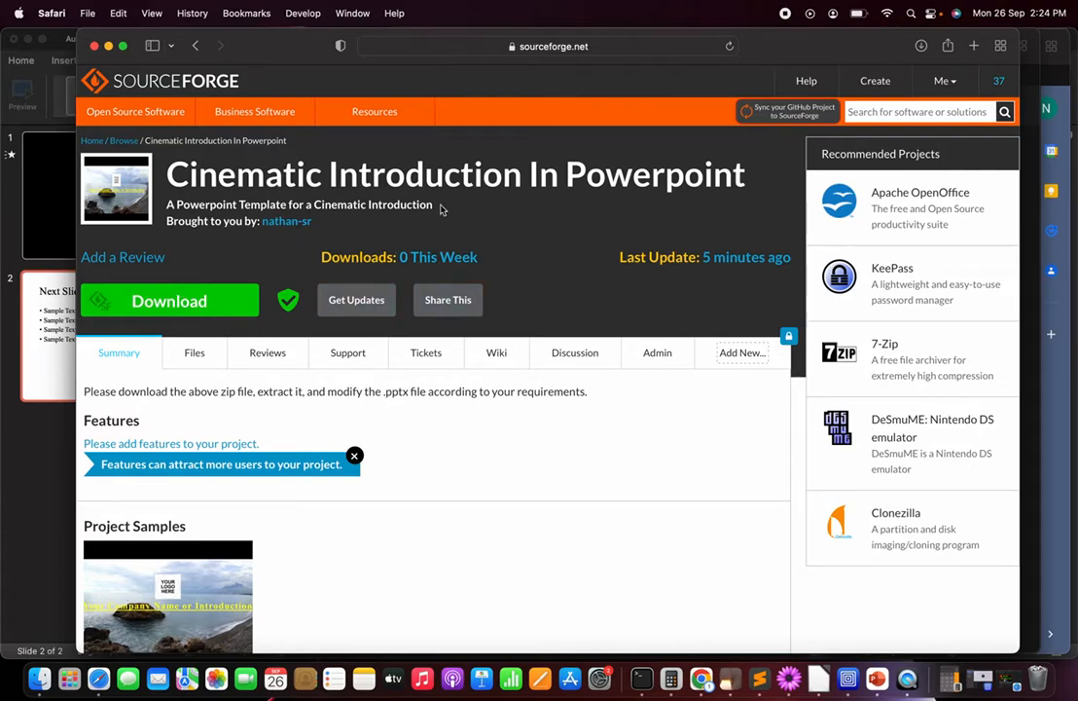
click(352, 12)
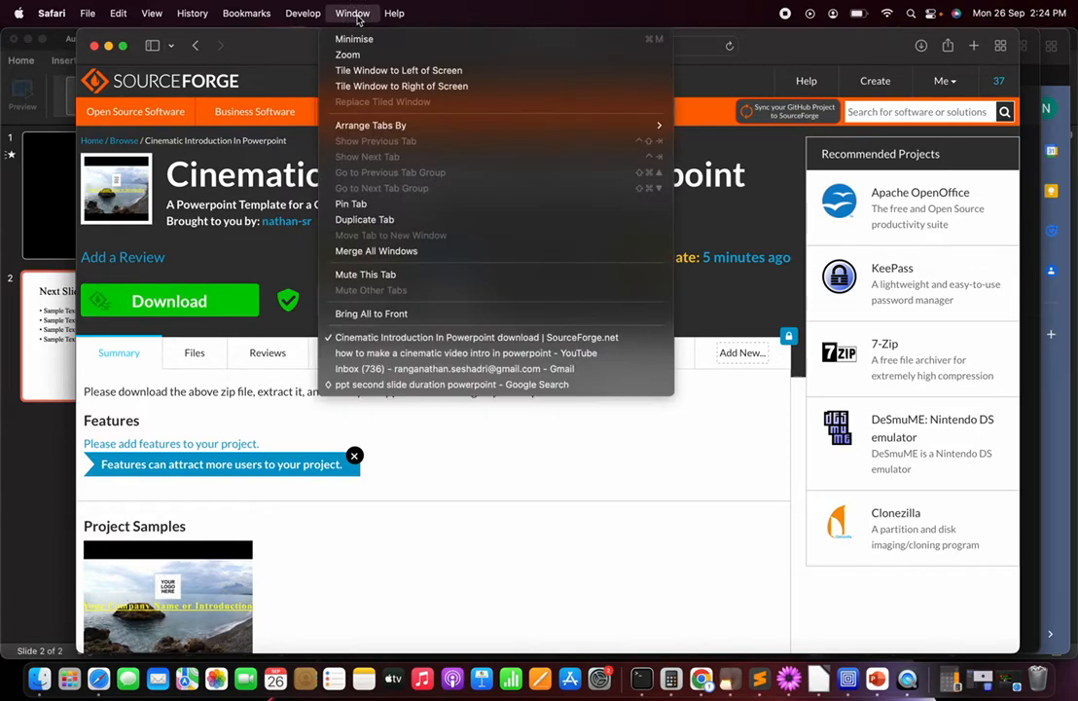
click(443, 353)
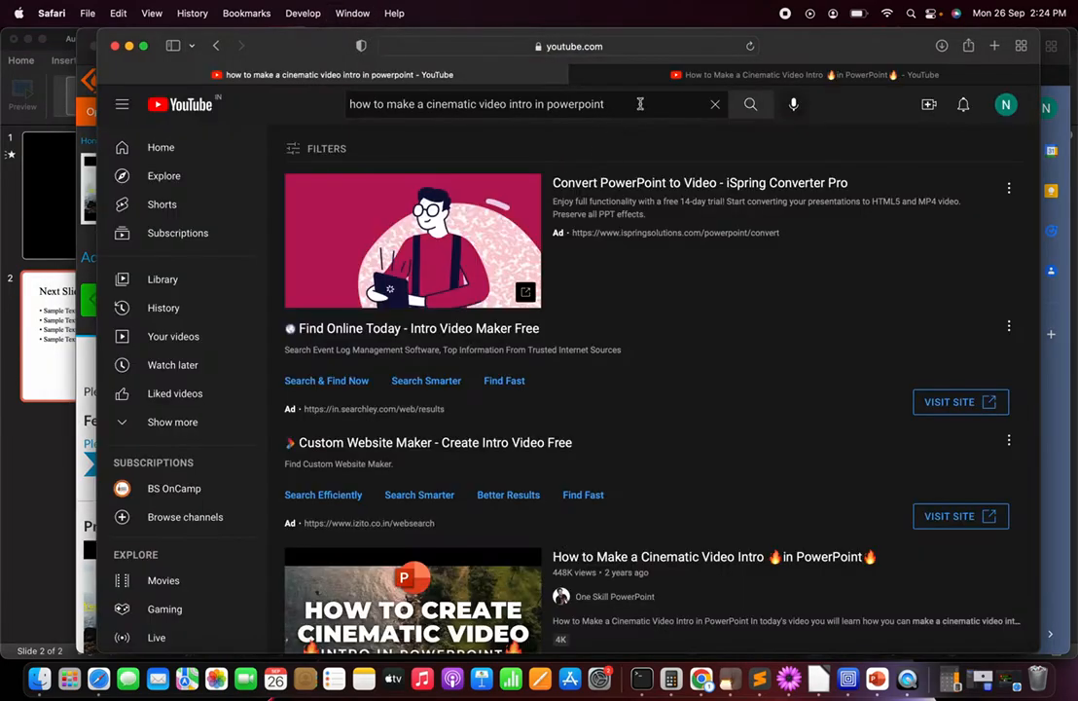
click(628, 74)
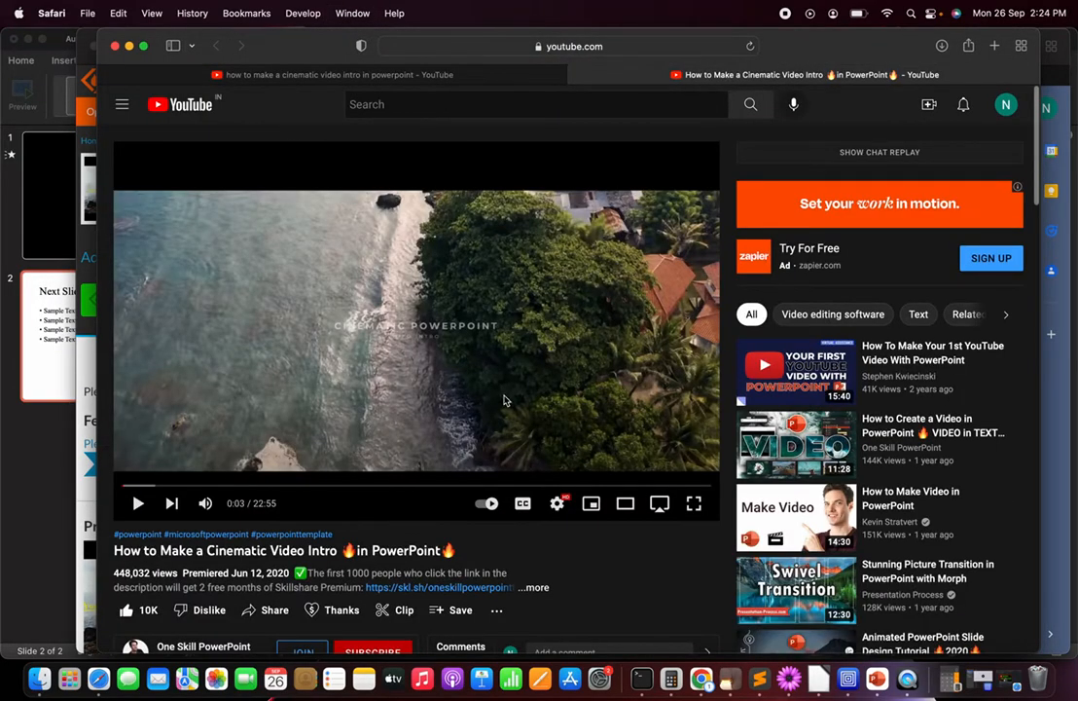
scroll(354, 584, down, 3)
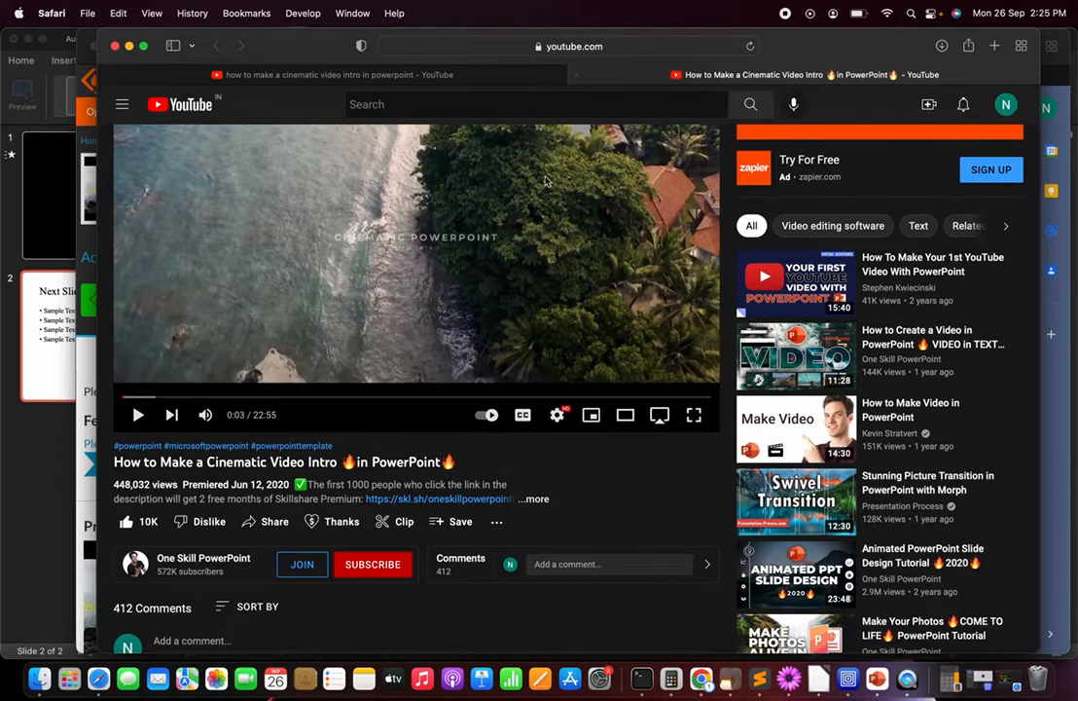
click(383, 216)
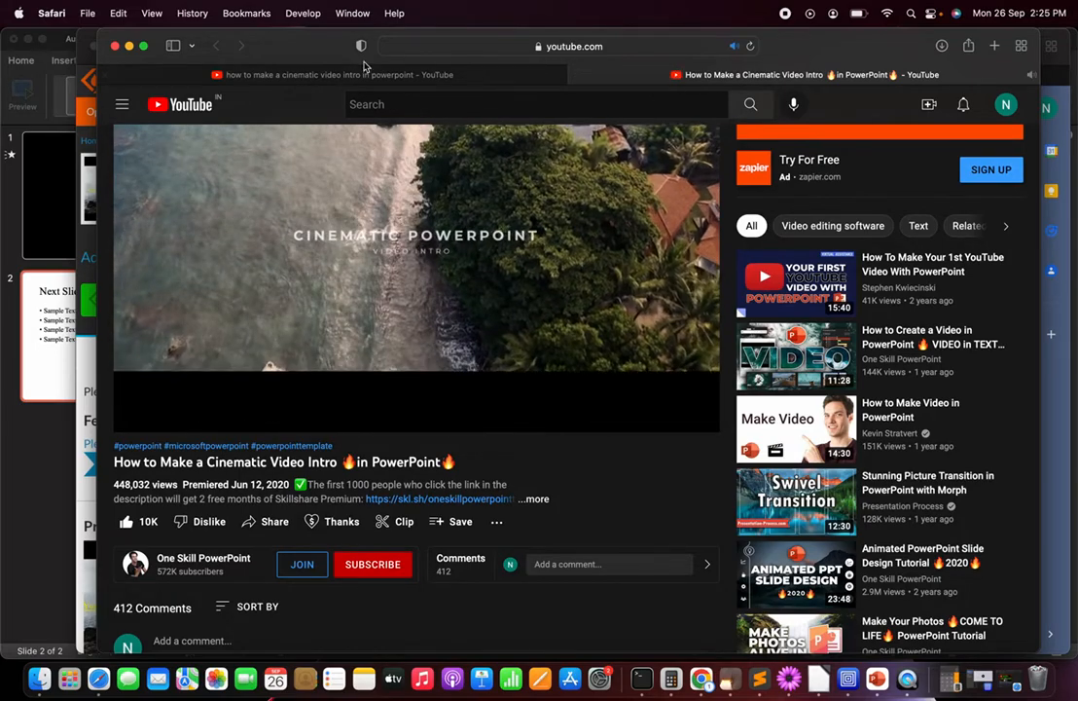
Step: Go back to the YouTube search results and return to the SourceForge download page for Cinematic Introduction In Powerpoint
click(302, 74)
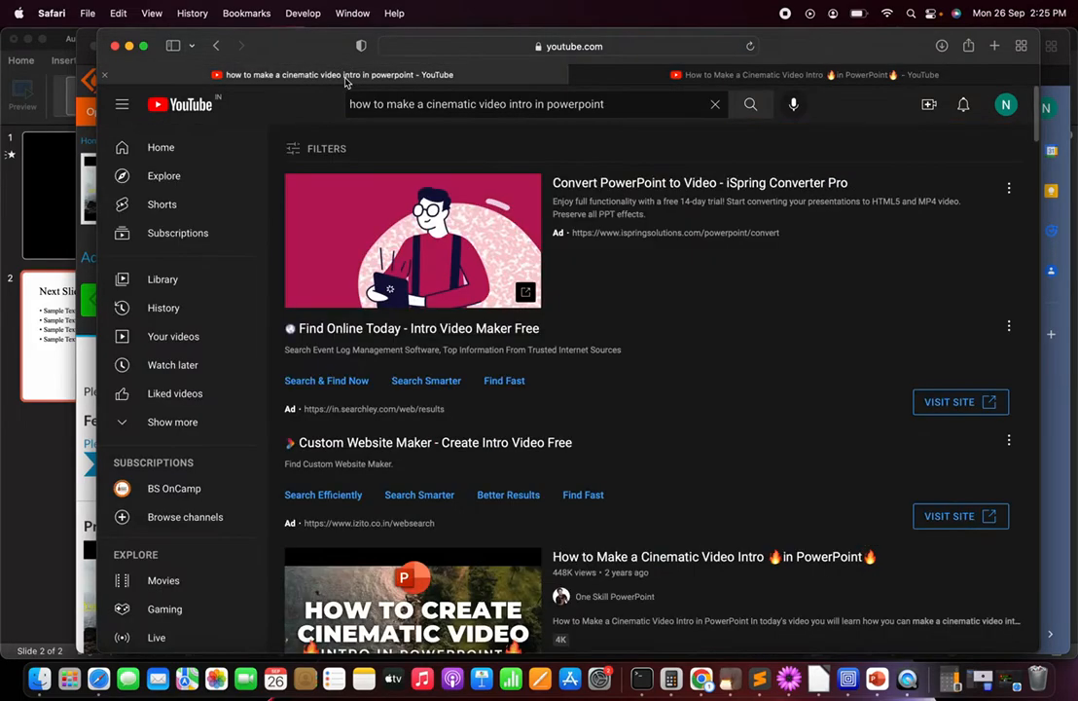
click(353, 14)
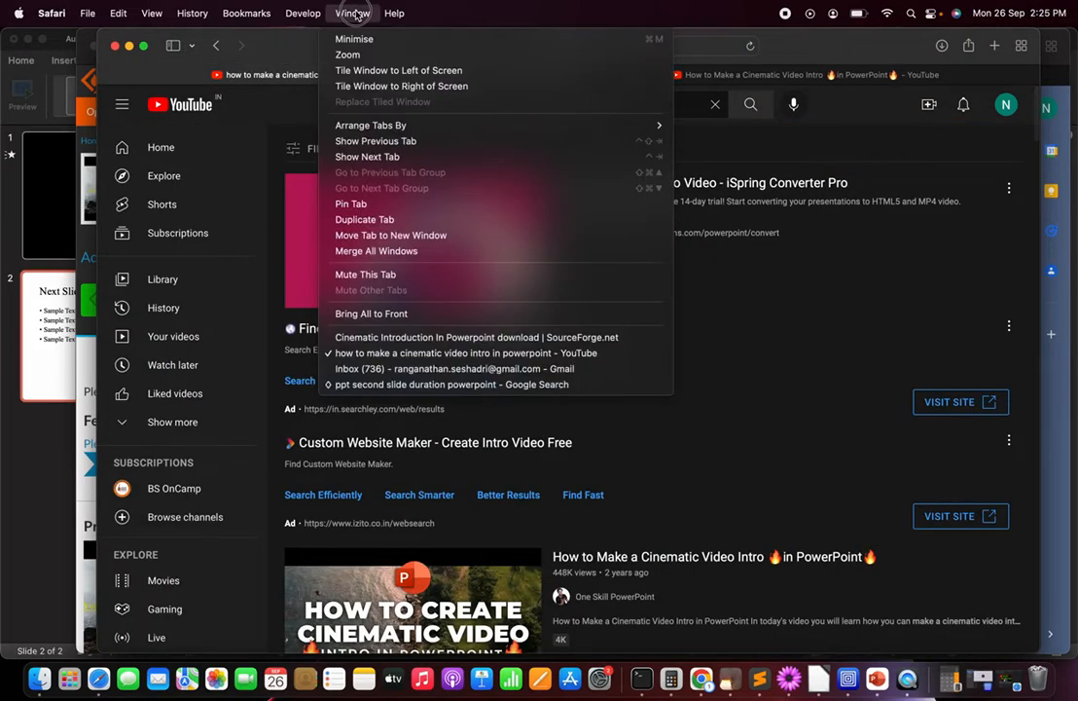
click(396, 338)
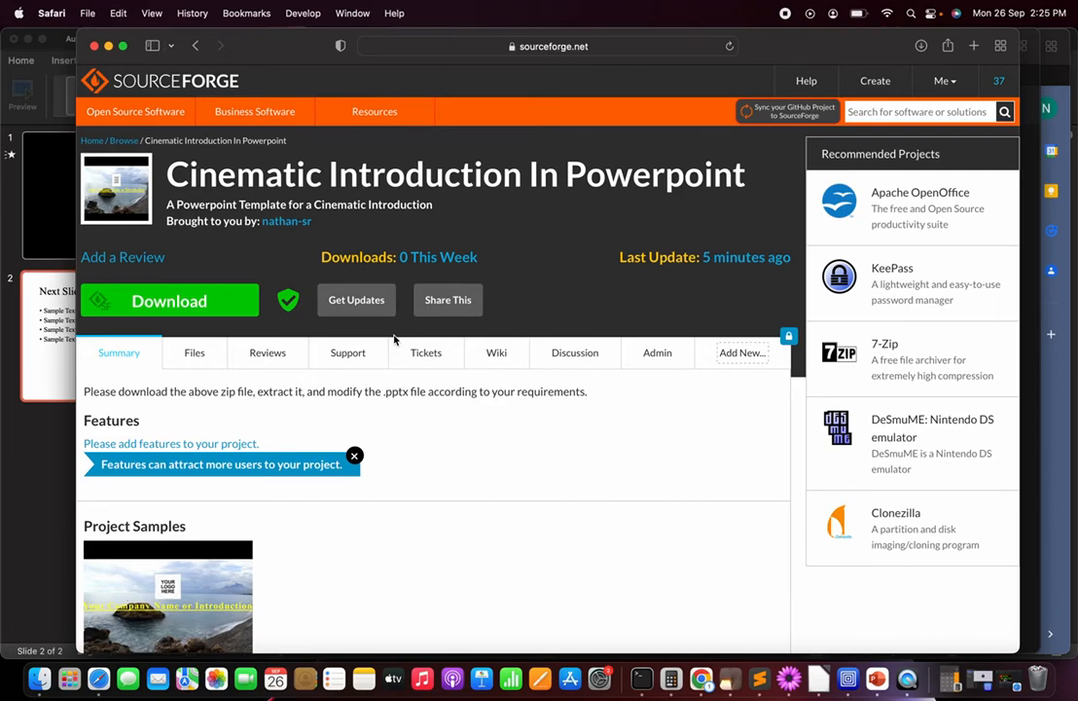